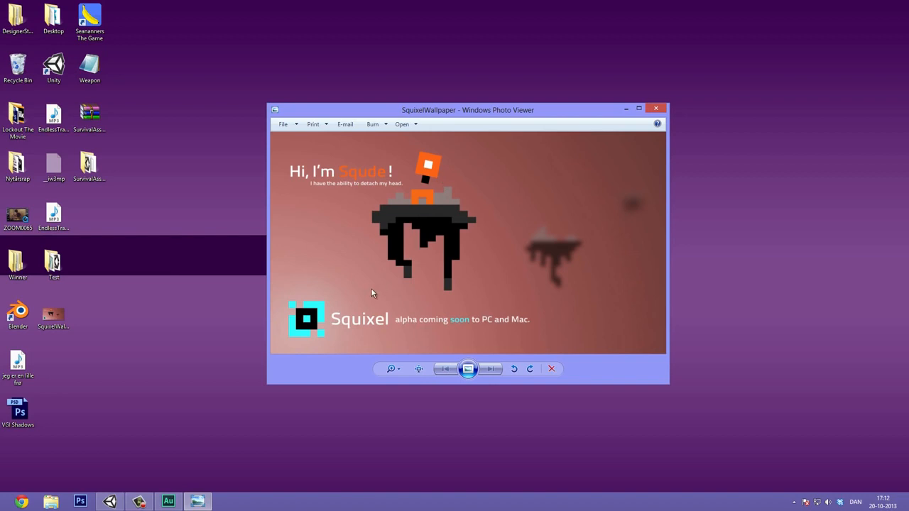
# Switch to the Unity editor and open the project's Quality settings
pyautogui.moveTo(507, 107); pyautogui.dragTo(908, 148)
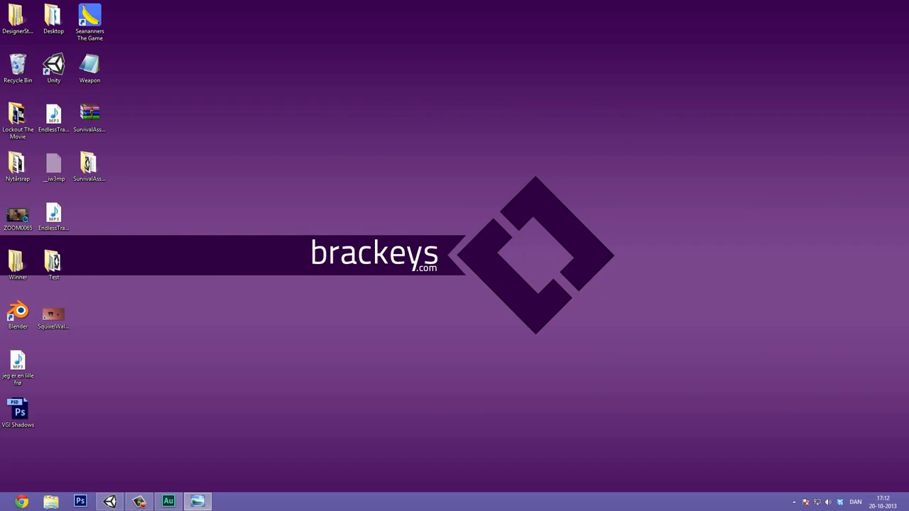
pyautogui.click(705, 272)
pyautogui.hotkey('alt', 'Tab')
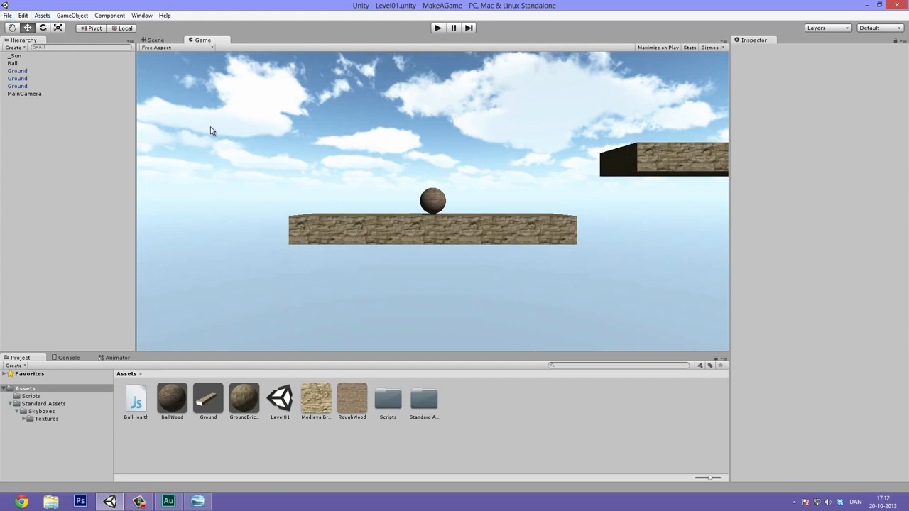
pyautogui.click(23, 17)
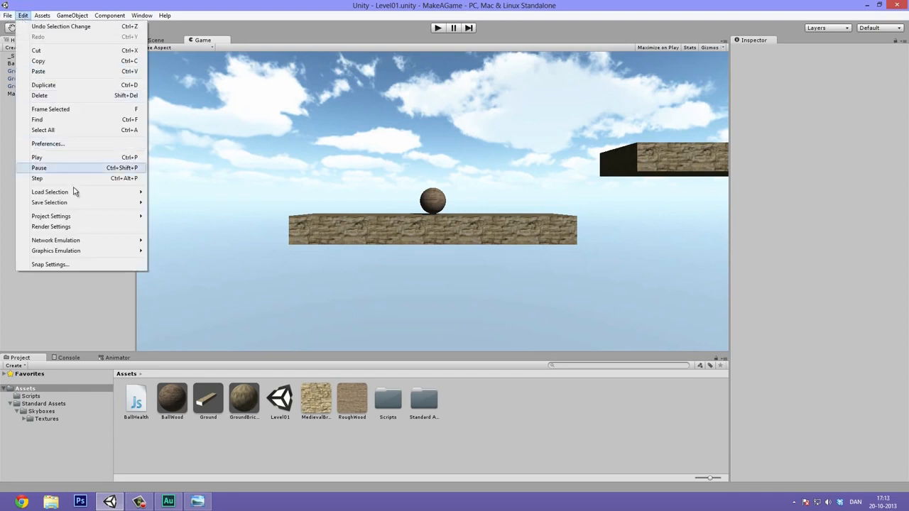
pyautogui.moveTo(79, 216)
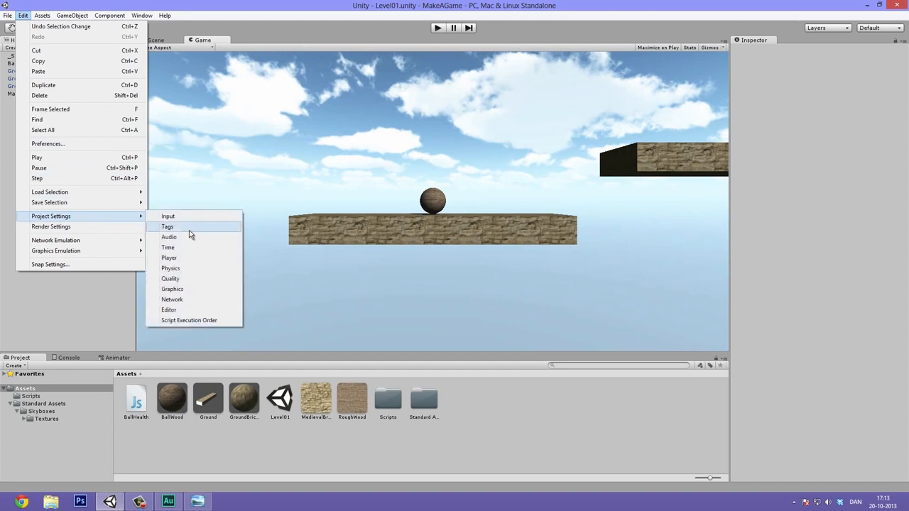
pyautogui.click(192, 280)
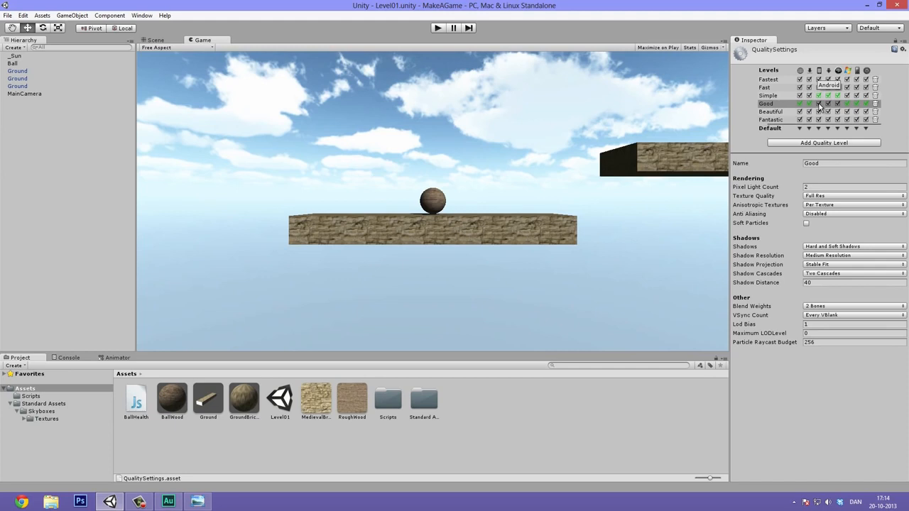
# Compare the rendering and shadow settings of the Fastest and Fantastic quality levels
pyautogui.click(771, 80)
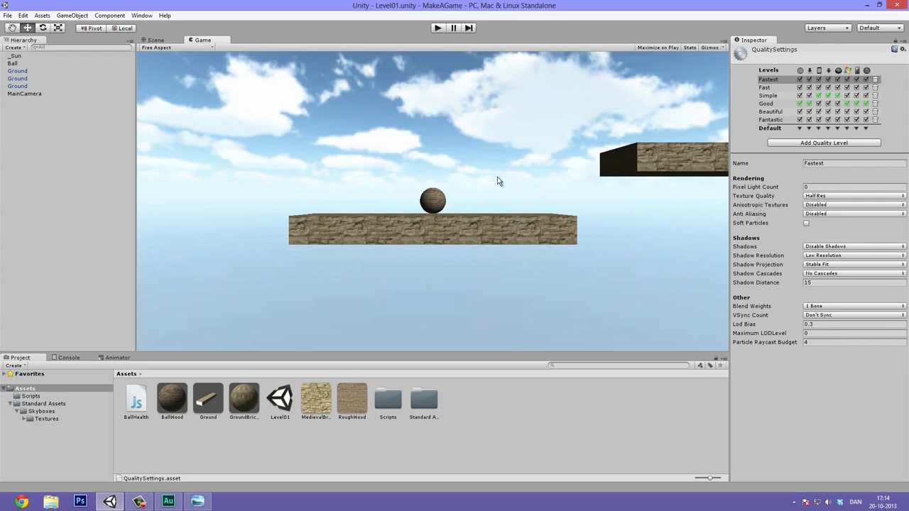
pyautogui.click(770, 120)
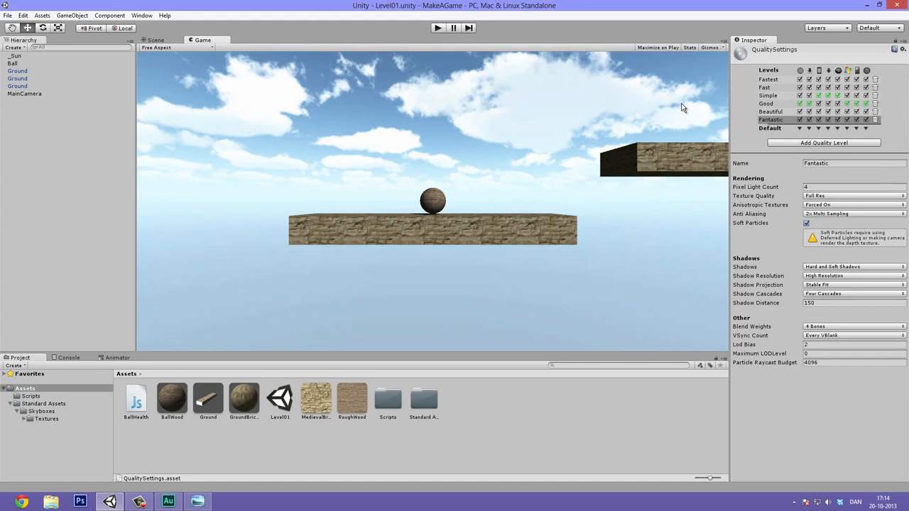
pyautogui.click(776, 80)
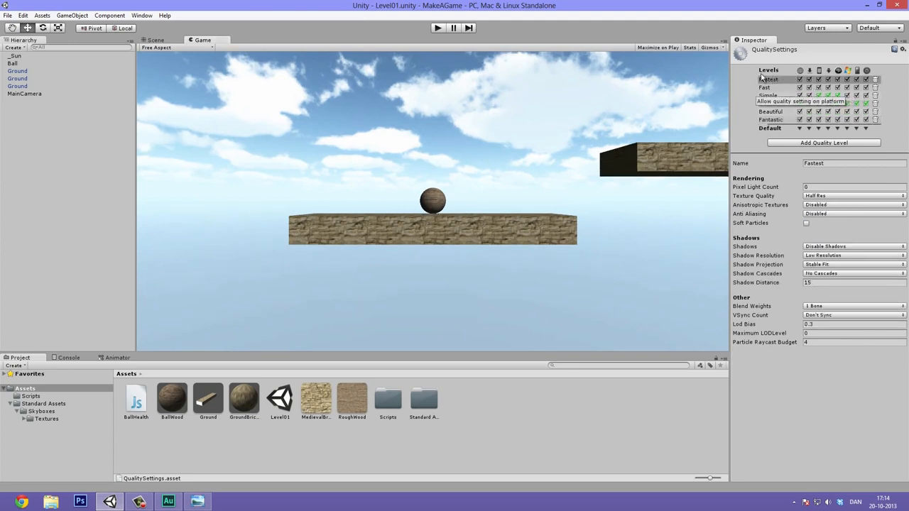
# Delete the Fast, Simple and Beautiful quality levels, keeping only Fastest, Good and Fantastic
pyautogui.click(875, 87)
pyautogui.click(780, 95)
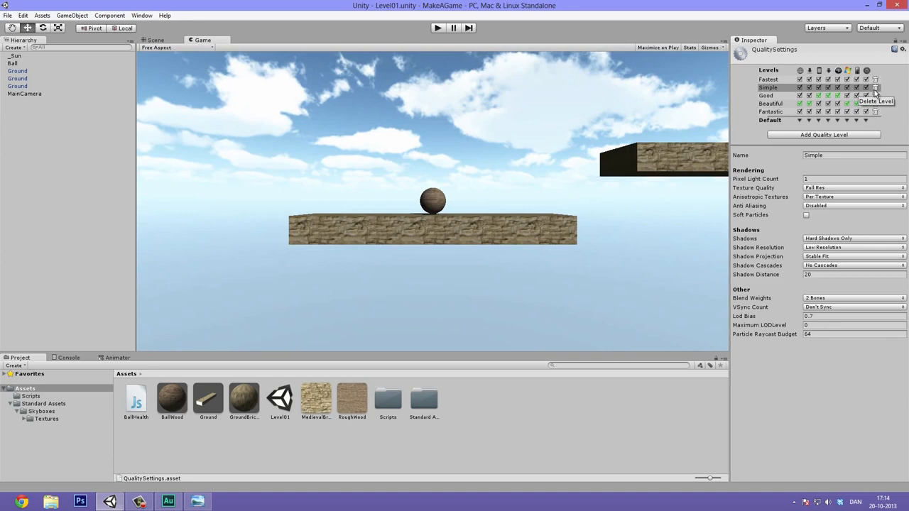
pyautogui.click(876, 87)
pyautogui.click(776, 96)
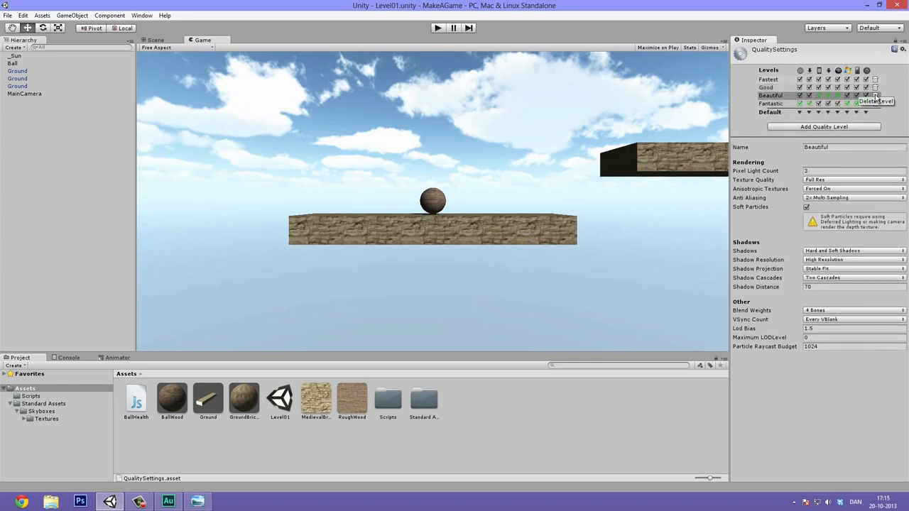
pyautogui.click(876, 96)
pyautogui.click(781, 80)
pyautogui.click(780, 88)
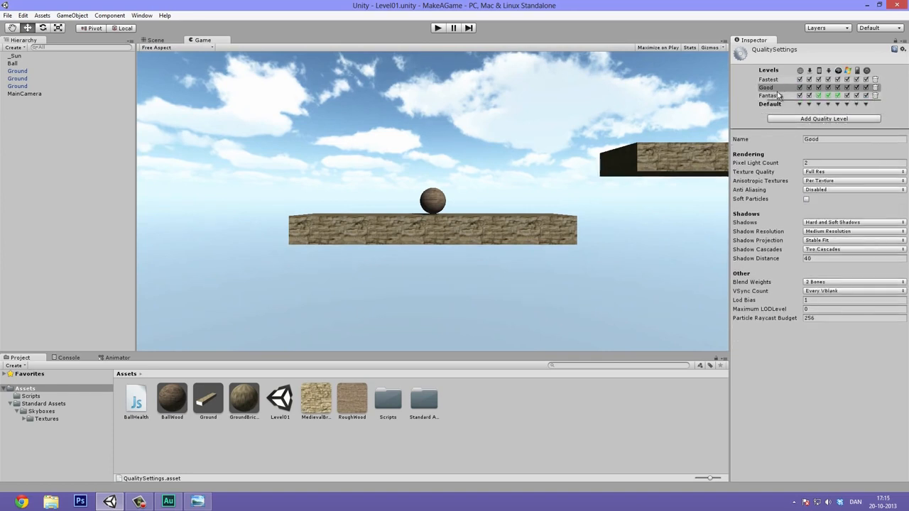
pyautogui.click(777, 94)
# Rename the Fastest quality level as "Low quality" and set its pixel light count to 10
pyautogui.click(779, 79)
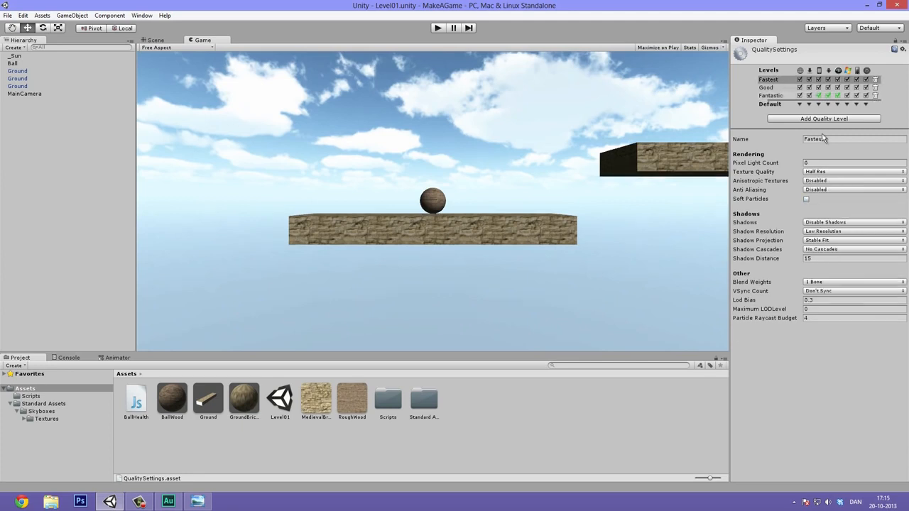
pyautogui.click(824, 139)
pyautogui.write('Fast')
pyautogui.click(829, 141)
pyautogui.write('Low quality')
pyautogui.click(817, 162)
pyautogui.write('10')
# Keep the Low quality level's texture quality at Half Res and set its anisotropic textures to Per Texture
pyautogui.click(828, 172)
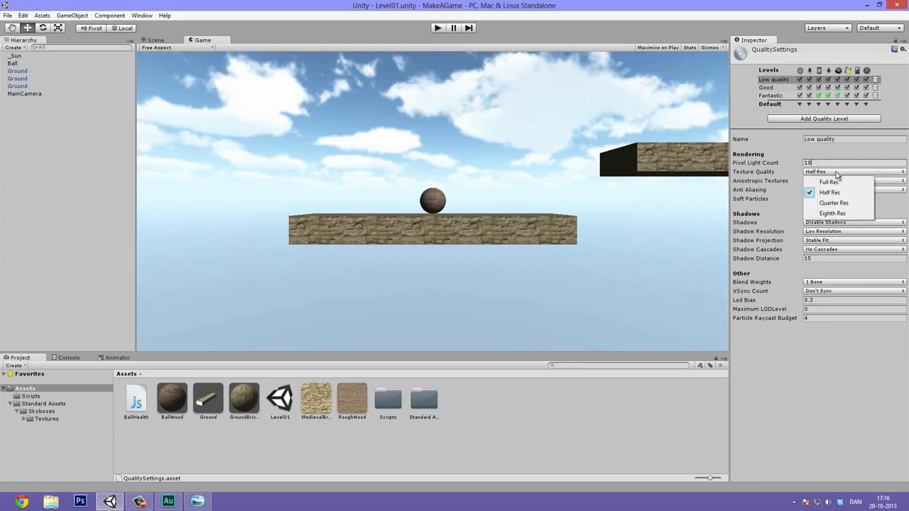
pyautogui.click(839, 190)
pyautogui.click(820, 182)
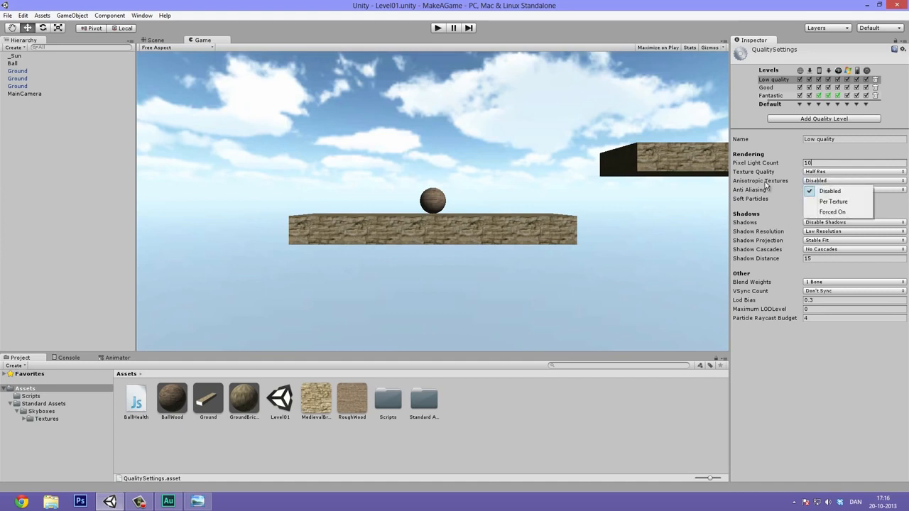
pyautogui.click(841, 203)
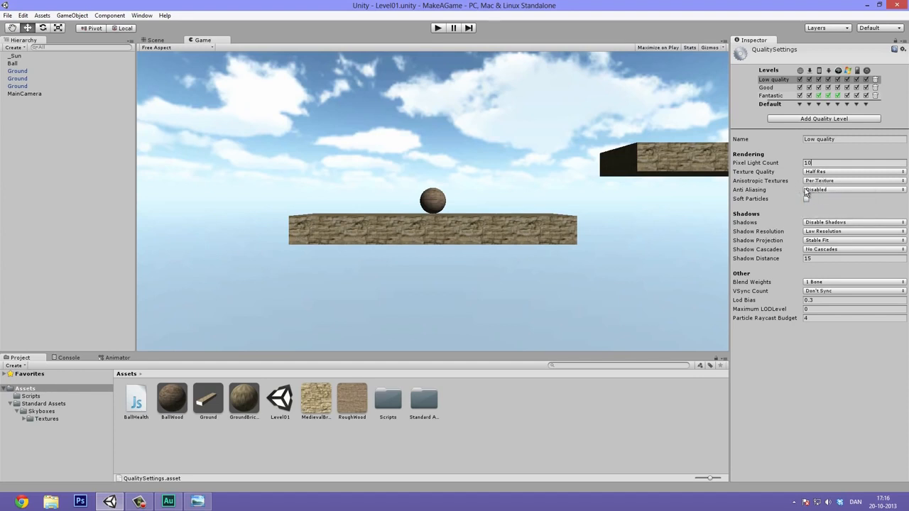
# Check the Low quality level's anti-aliasing options and try soft particles, leaving both disabled
pyautogui.click(825, 190)
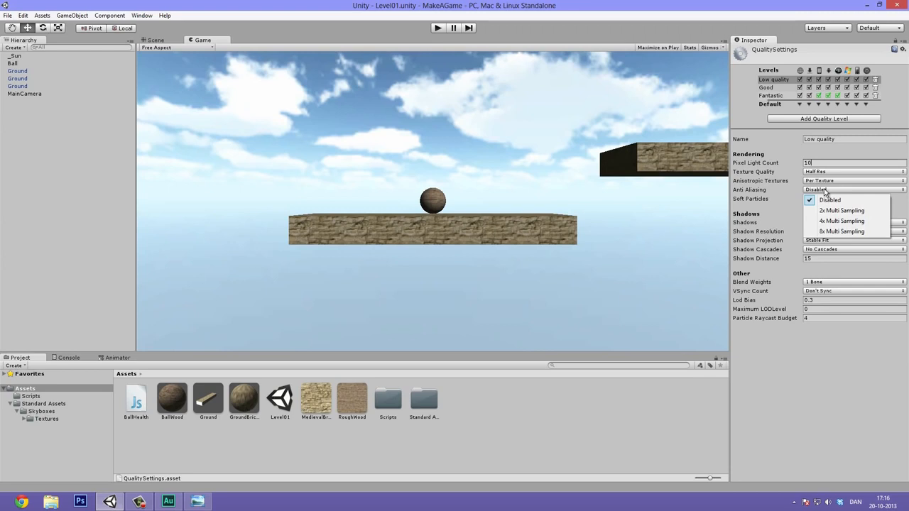
pyautogui.click(805, 198)
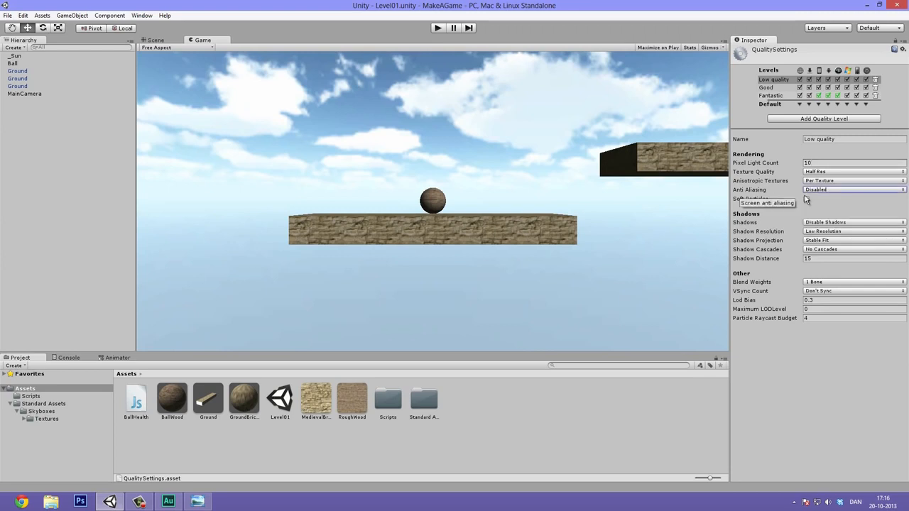
pyautogui.click(806, 199)
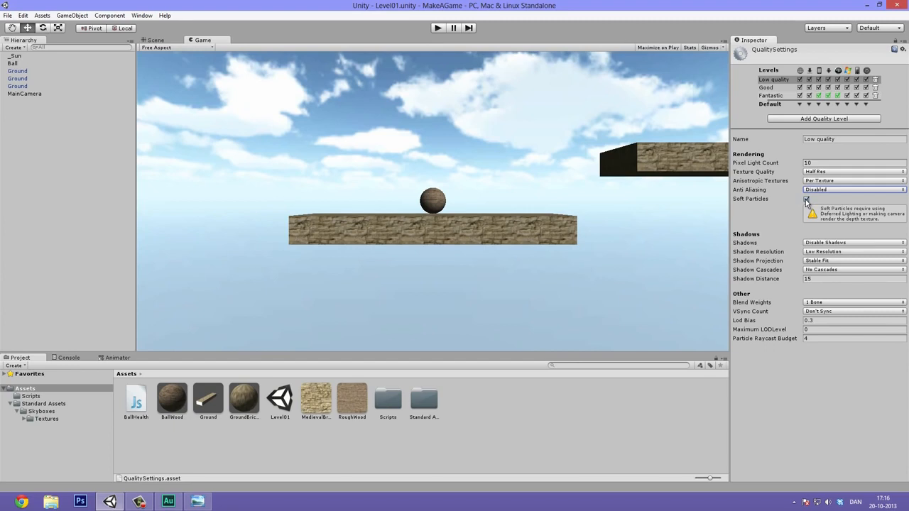
pyautogui.click(806, 199)
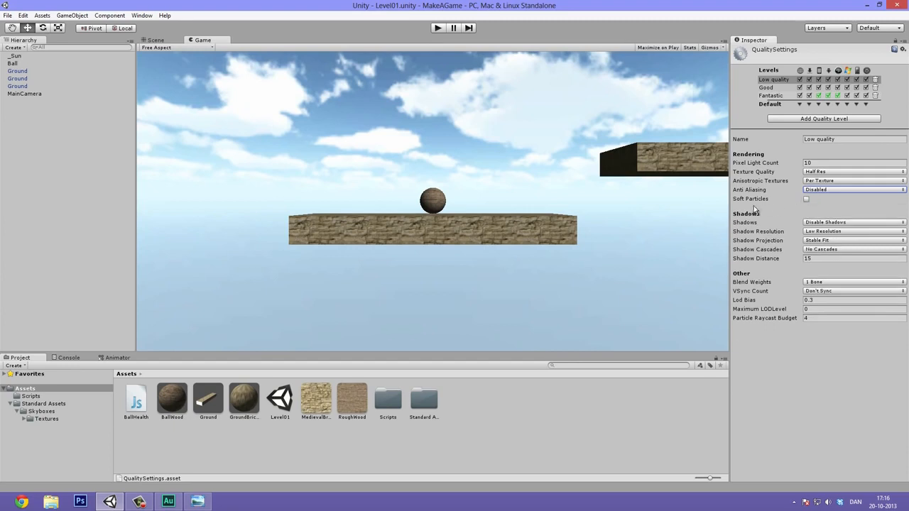
# Set the Low quality level's shadows to Hard Shadows Only at Low Resolution, keeping the Stable Fit projection
pyautogui.click(817, 223)
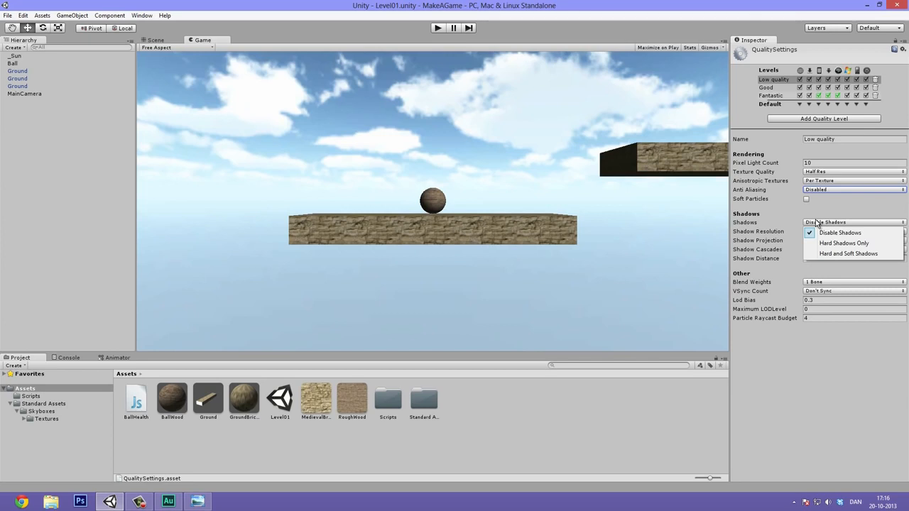
pyautogui.click(863, 244)
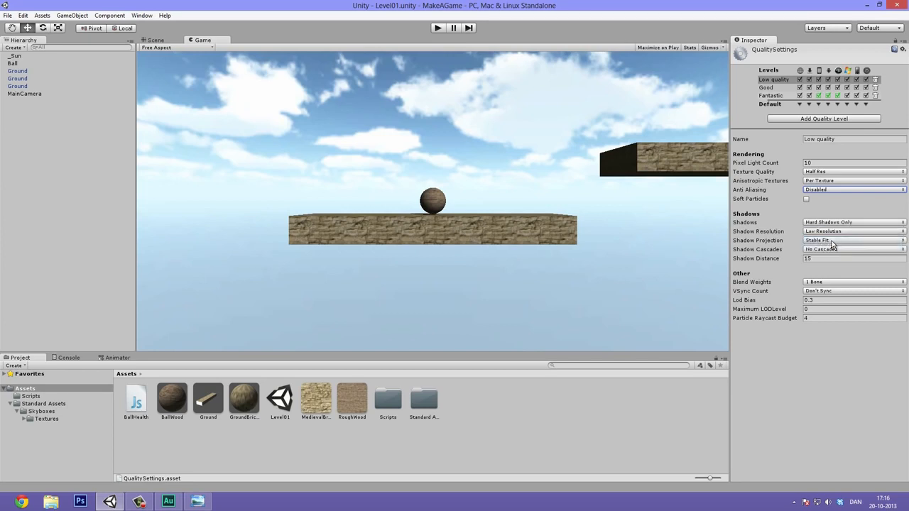
pyautogui.click(829, 232)
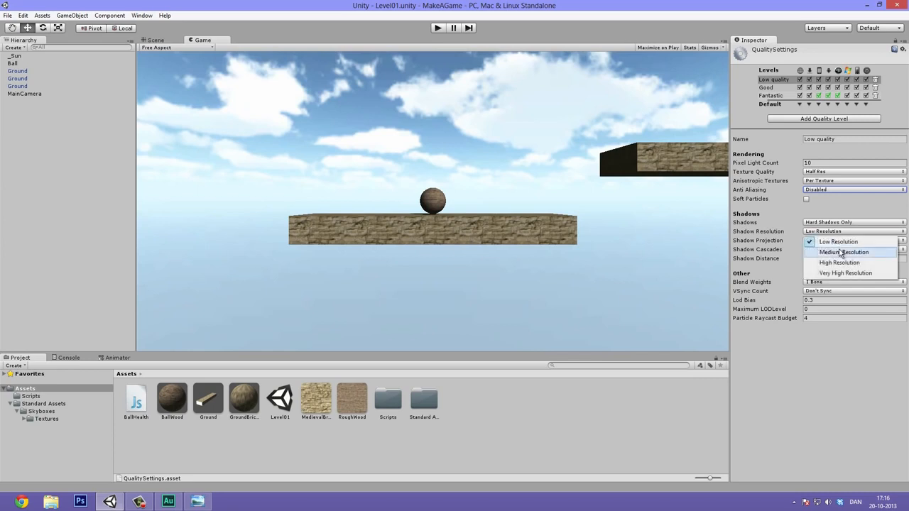
pyautogui.click(828, 254)
pyautogui.click(822, 232)
pyautogui.click(839, 241)
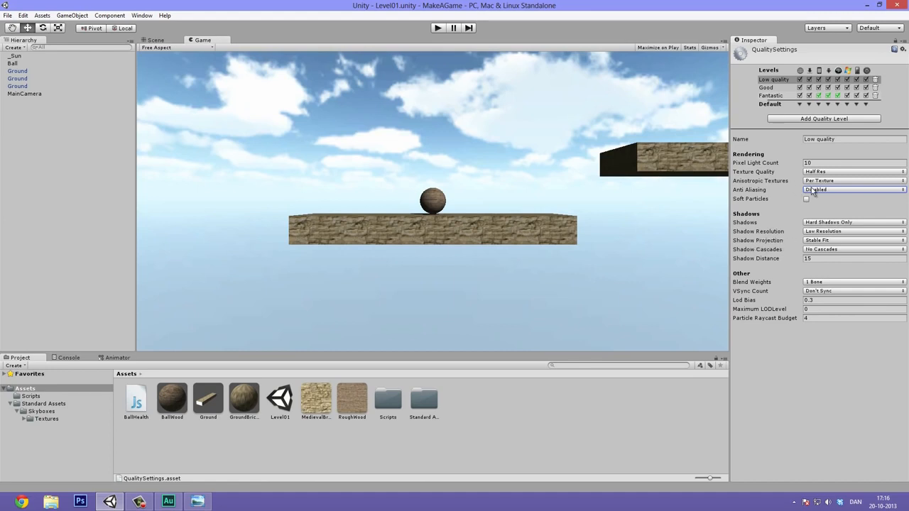
pyautogui.click(832, 232)
pyautogui.click(830, 241)
# Set the Low quality level's shadow distance to 30
pyautogui.click(834, 259)
pyautogui.write('30')
pyautogui.click(819, 260)
pyautogui.click(821, 232)
pyautogui.click(842, 316)
# Examine the ball's shadow on the ground block up close in the Scene view under the Low quality level
pyautogui.click(168, 38)
pyautogui.scroll(5, 361, 154)
pyautogui.moveTo(366, 143); pyautogui.dragTo(442, 219, button='middle')
pyautogui.click(241, 47)
pyautogui.scroll(6, 358, 167)
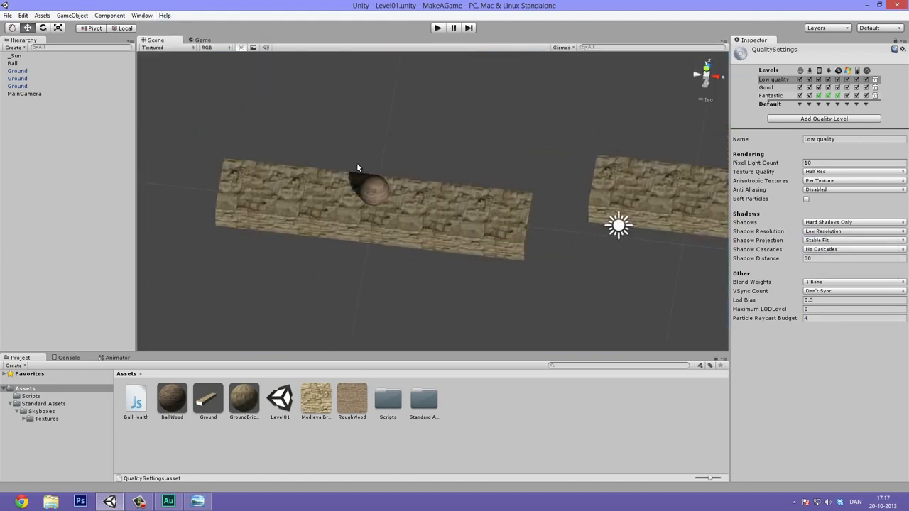
pyautogui.moveTo(343, 166); pyautogui.dragTo(480, 180, button='middle')
pyautogui.scroll(8, 462, 186)
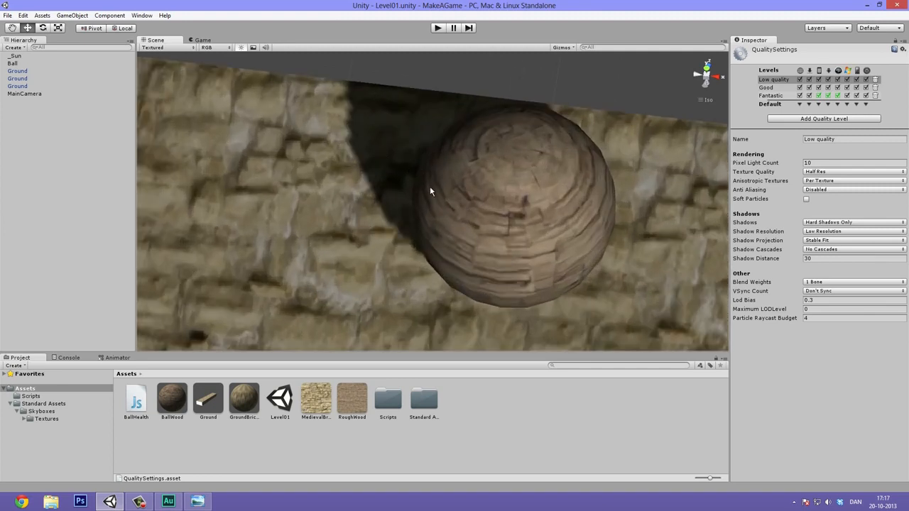
pyautogui.scroll(4, 431, 189)
pyautogui.scroll(-8, 475, 144)
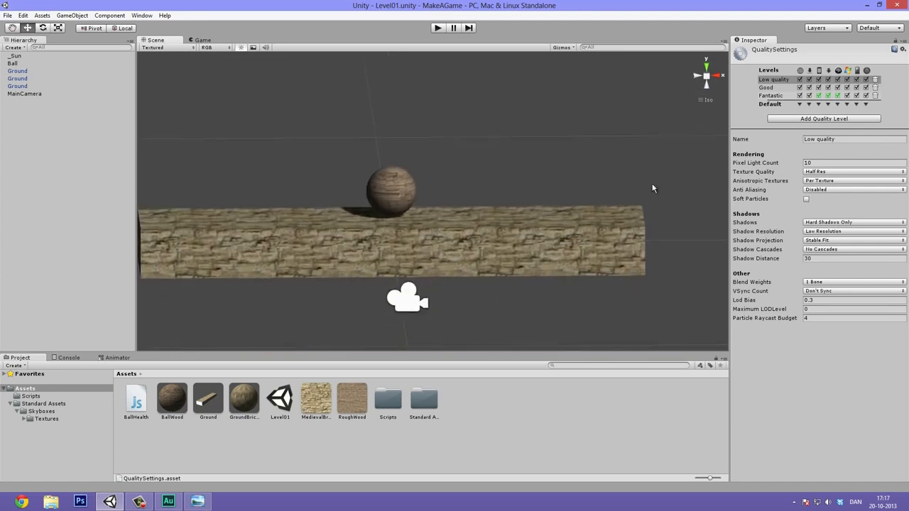
pyautogui.click(840, 223)
pyautogui.click(674, 193)
pyautogui.click(422, 111)
pyautogui.moveTo(423, 111); pyautogui.dragTo(443, 89, button='middle')
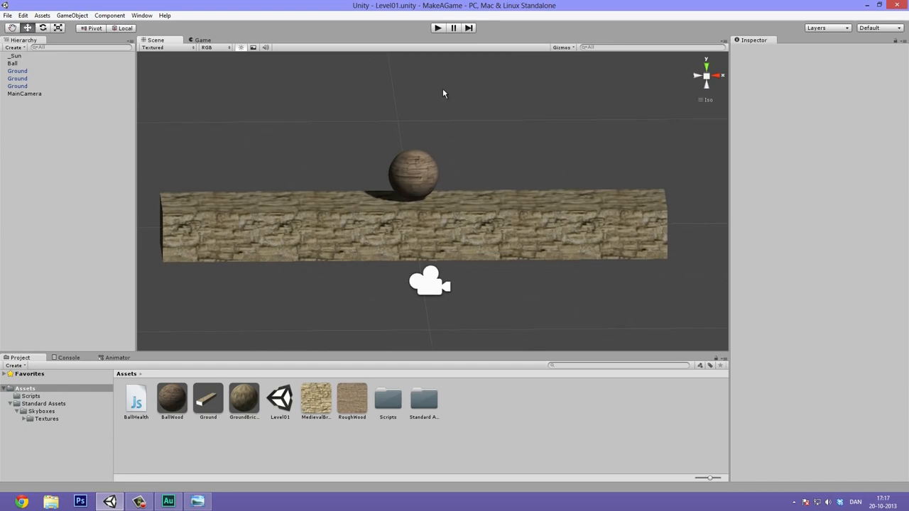
# Reopen the Quality settings, rename the Good level as "Medium quality" and set its pixel light count to 30
pyautogui.click(23, 14)
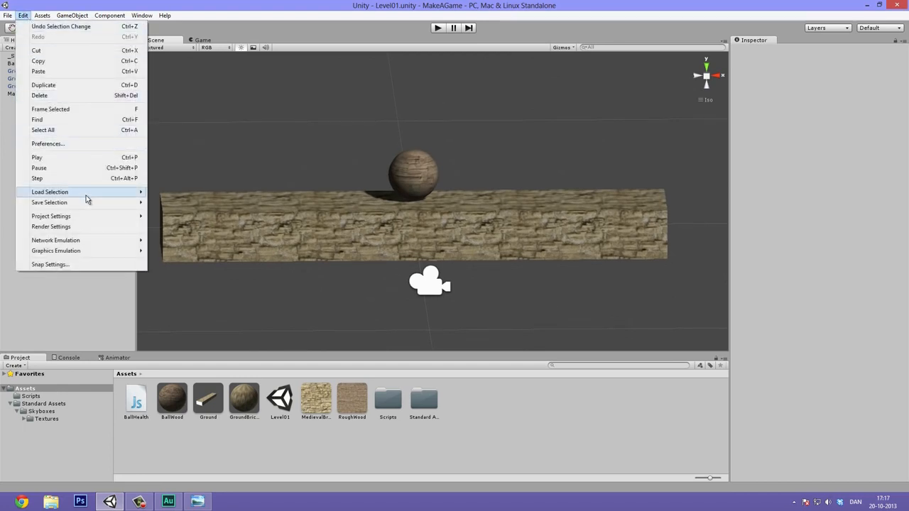
pyautogui.moveTo(80, 217)
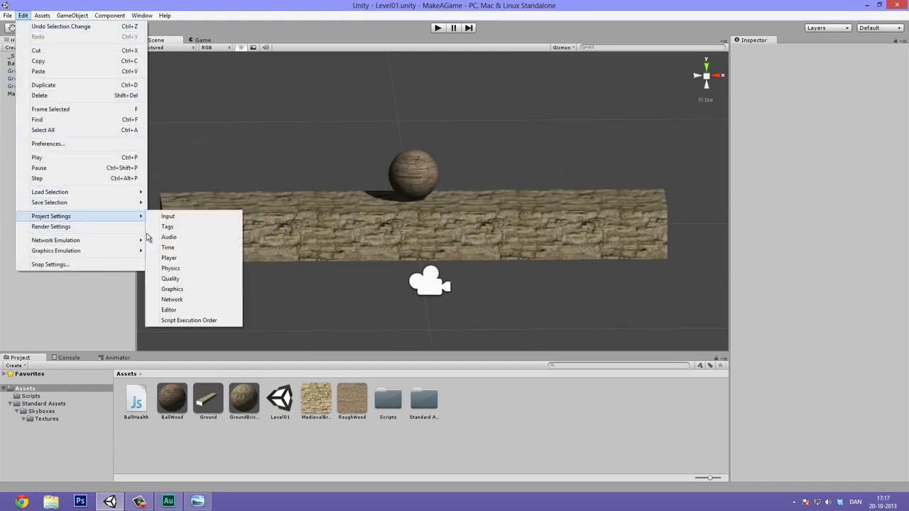
pyautogui.click(226, 281)
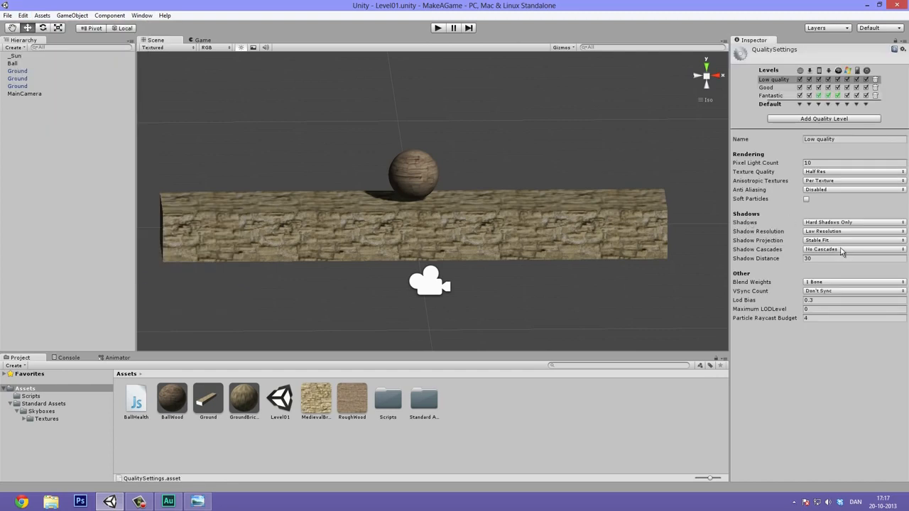
pyautogui.click(769, 89)
pyautogui.click(840, 141)
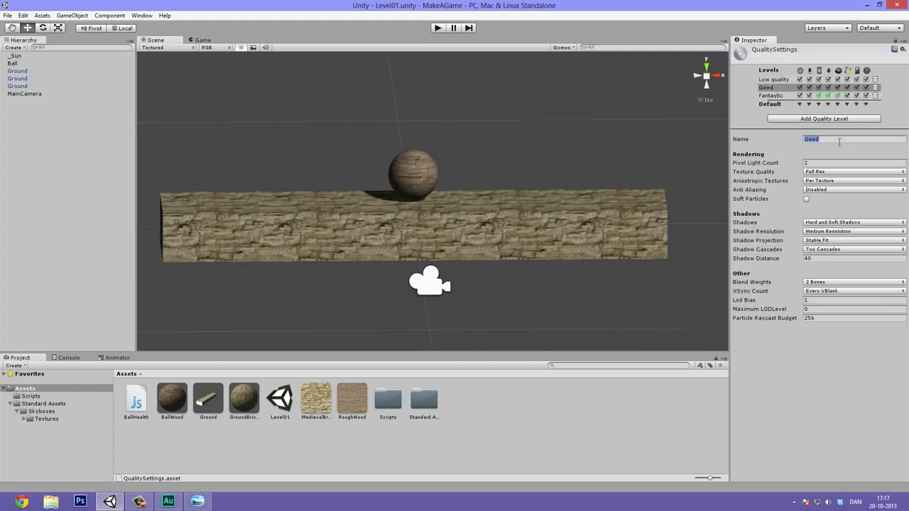
pyautogui.write('Medium quality')
pyautogui.click(830, 163)
pyautogui.write('50')
pyautogui.click(827, 163)
pyautogui.write('30')
# Set the Medium quality level's anti-aliasing to 2x Multi Sampling, keeping Full Res and Per Texture, and view the result in the Game view
pyautogui.click(822, 172)
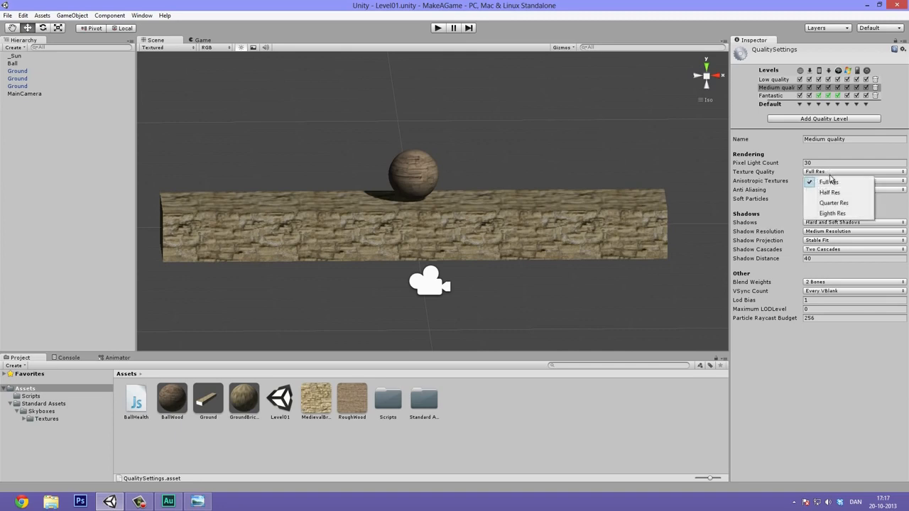
pyautogui.click(832, 182)
pyautogui.click(830, 182)
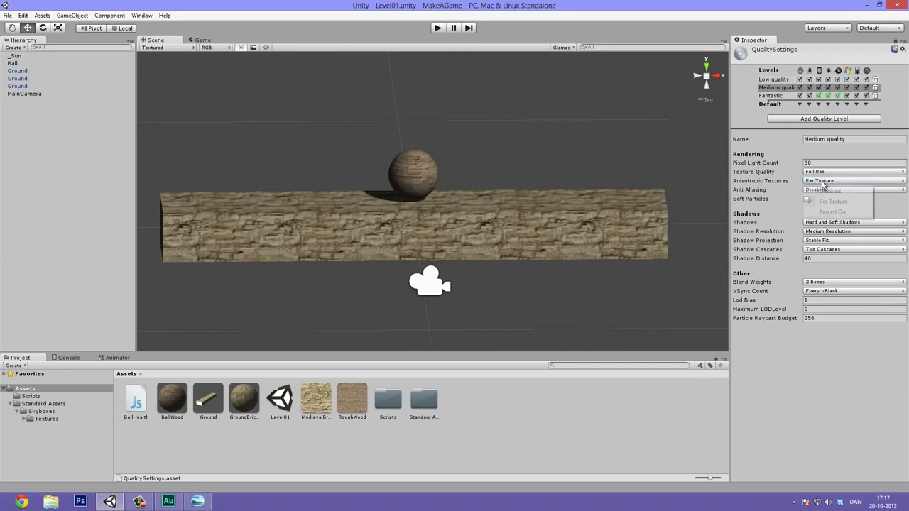
pyautogui.click(831, 203)
pyautogui.click(825, 191)
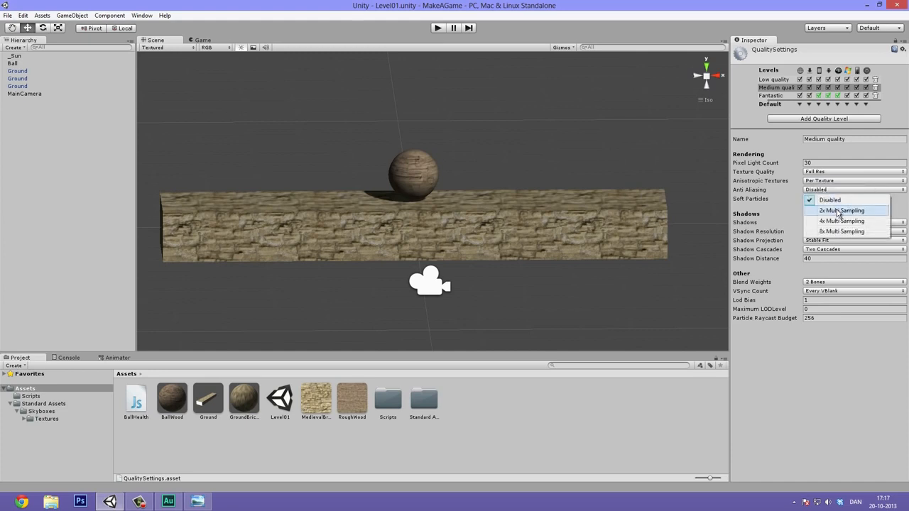
pyautogui.click(841, 211)
pyautogui.click(206, 40)
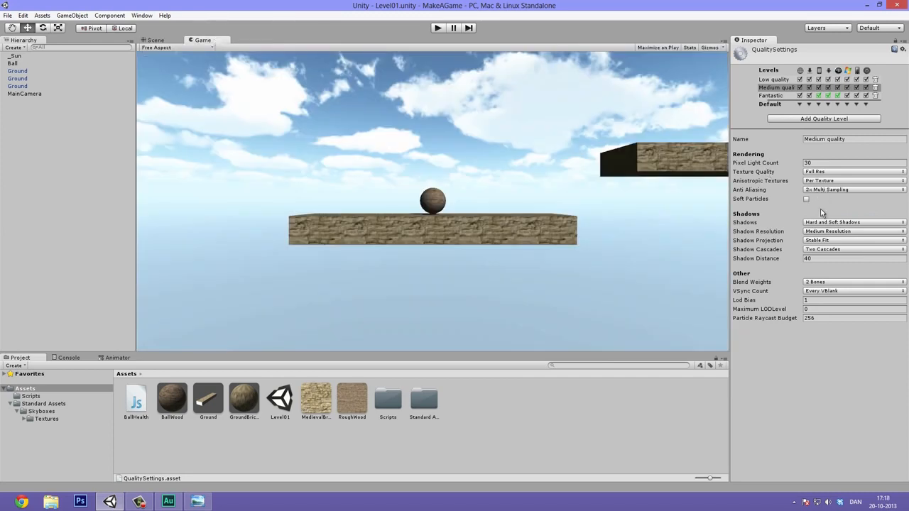
# Review the available shadow types and shadow resolutions for the Medium quality level
pyautogui.click(847, 224)
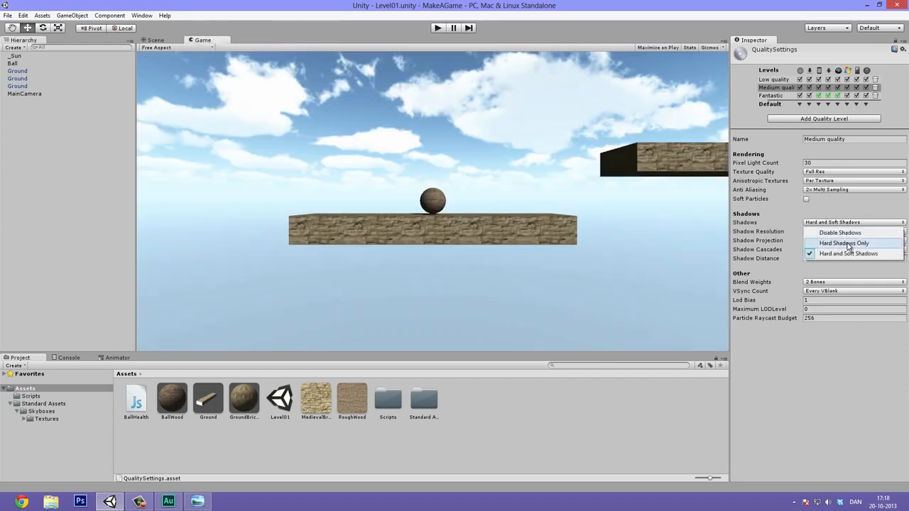
pyautogui.click(868, 347)
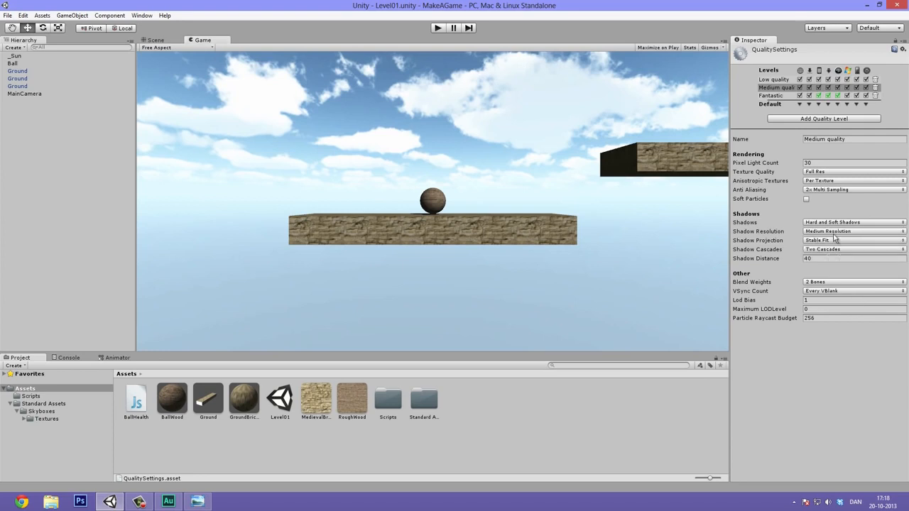
pyautogui.click(835, 233)
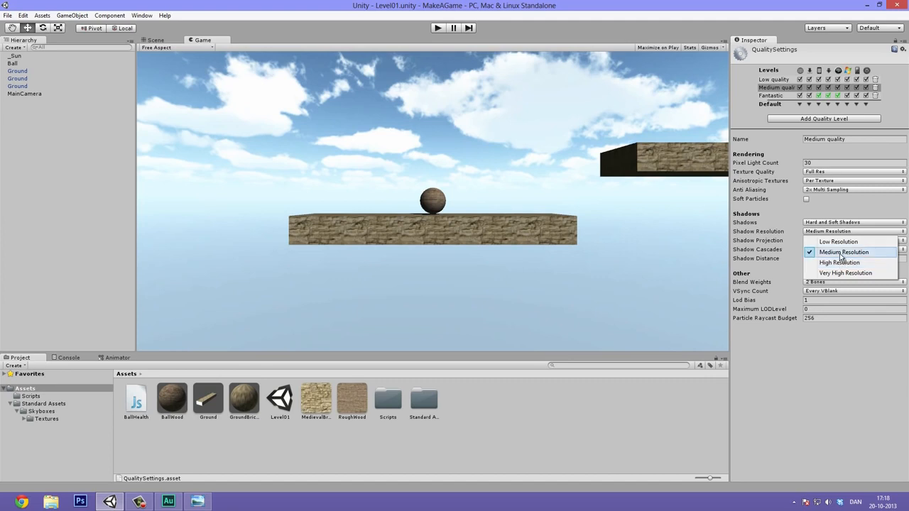
pyautogui.click(785, 256)
# Rename the Fantastic level as "High quality" and set its pixel light count to 100
pyautogui.click(770, 96)
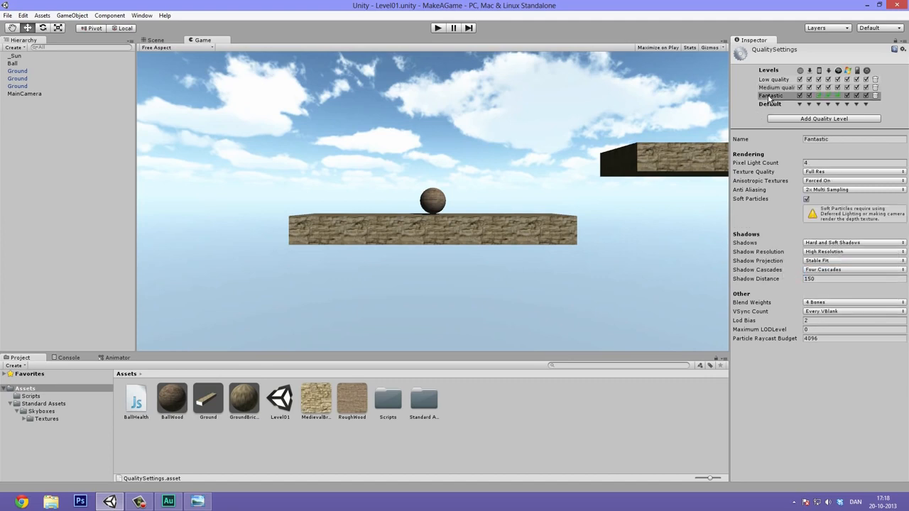
pyautogui.click(835, 139)
pyautogui.write('High quality')
pyautogui.click(816, 163)
pyautogui.write('100')
# Set the High quality level's anti-aliasing to 8x Multi Sampling and shadow resolution to Very High Resolution, keeping Full Res and Forced On textures
pyautogui.click(827, 172)
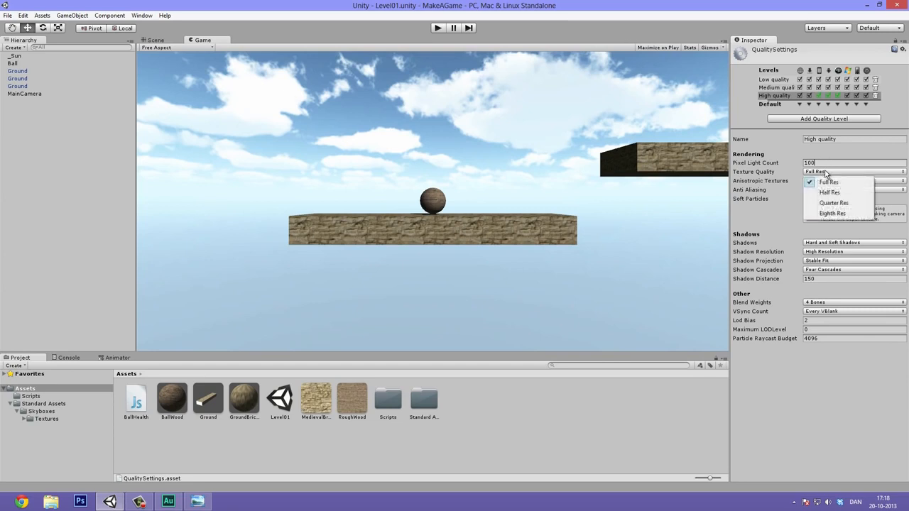
pyautogui.click(829, 182)
pyautogui.click(826, 181)
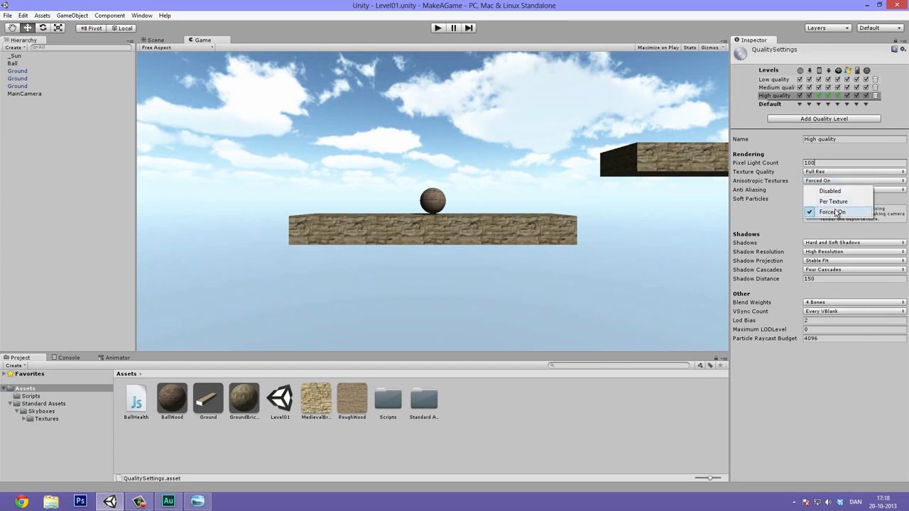
pyautogui.click(836, 213)
pyautogui.click(836, 191)
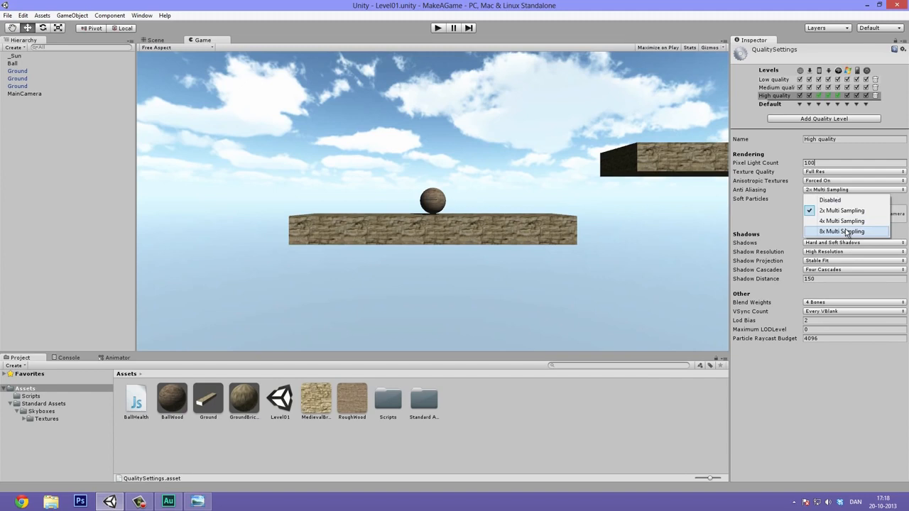
pyautogui.click(846, 233)
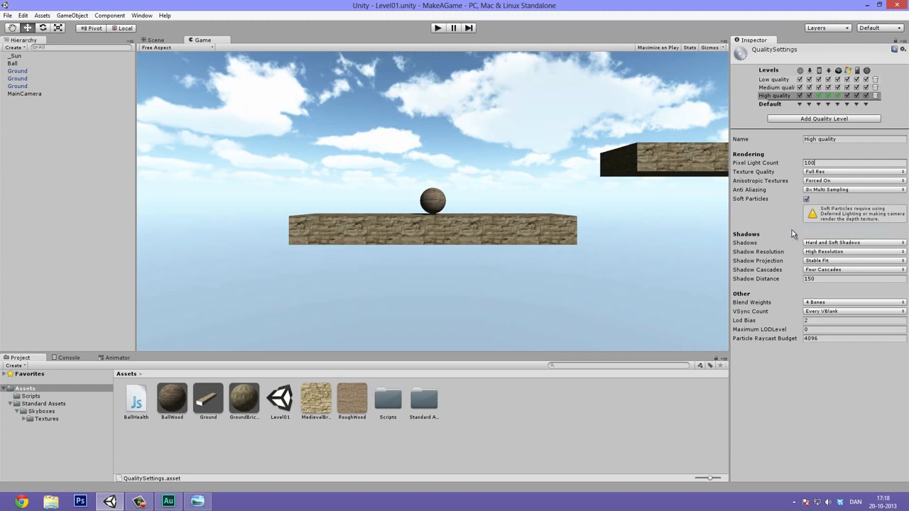
pyautogui.click(838, 256)
pyautogui.click(836, 293)
# Compare the Game view under the Medium and High quality levels by switching repeatedly between them
pyautogui.click(785, 86)
pyautogui.click(780, 96)
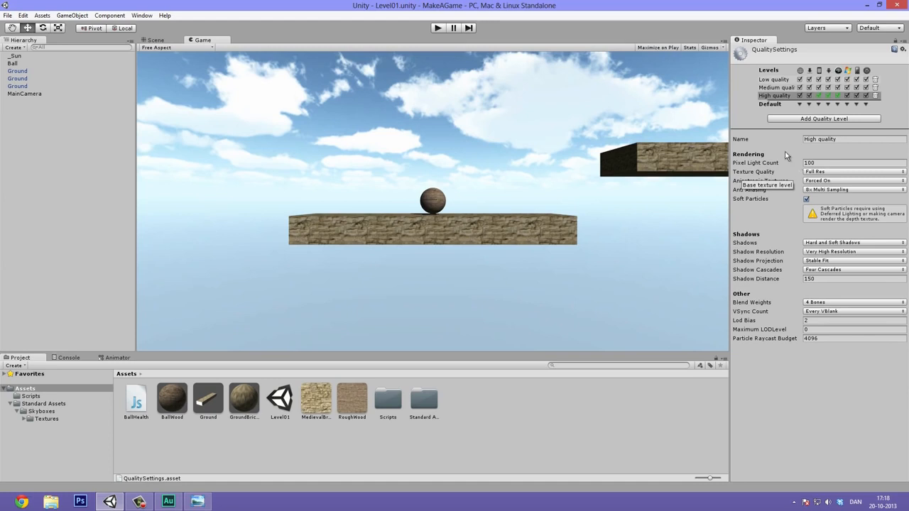
pyautogui.click(773, 88)
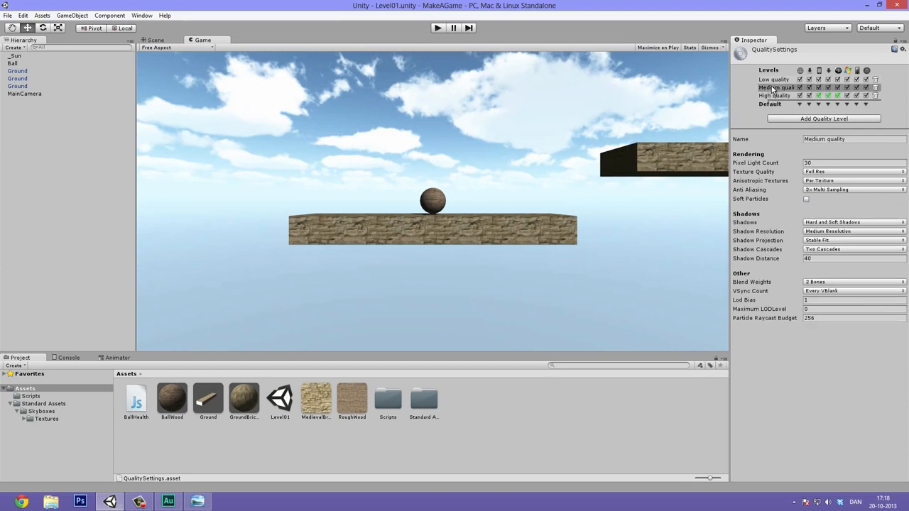
pyautogui.click(783, 94)
pyautogui.click(781, 87)
pyautogui.click(782, 95)
pyautogui.click(781, 87)
pyautogui.click(782, 95)
pyautogui.click(781, 87)
pyautogui.click(781, 95)
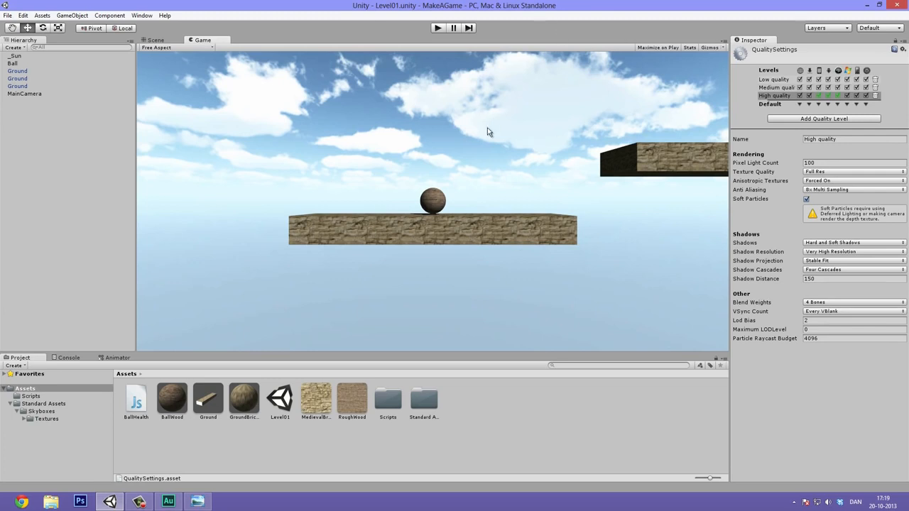
pyautogui.click(775, 87)
pyautogui.click(776, 96)
# Open the Render Settings and try a slightly darker ambient light colour of RGB 38, 38, 38
pyautogui.click(24, 15)
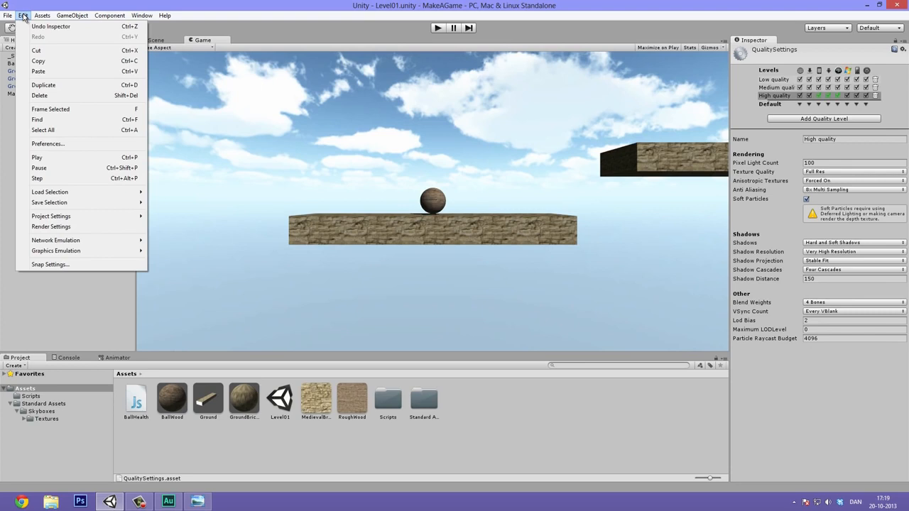
pyautogui.click(80, 227)
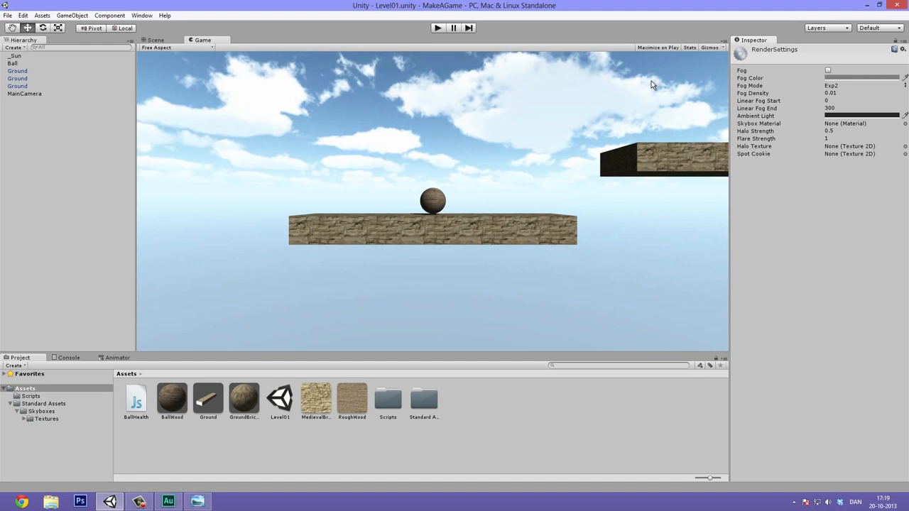
pyautogui.click(854, 116)
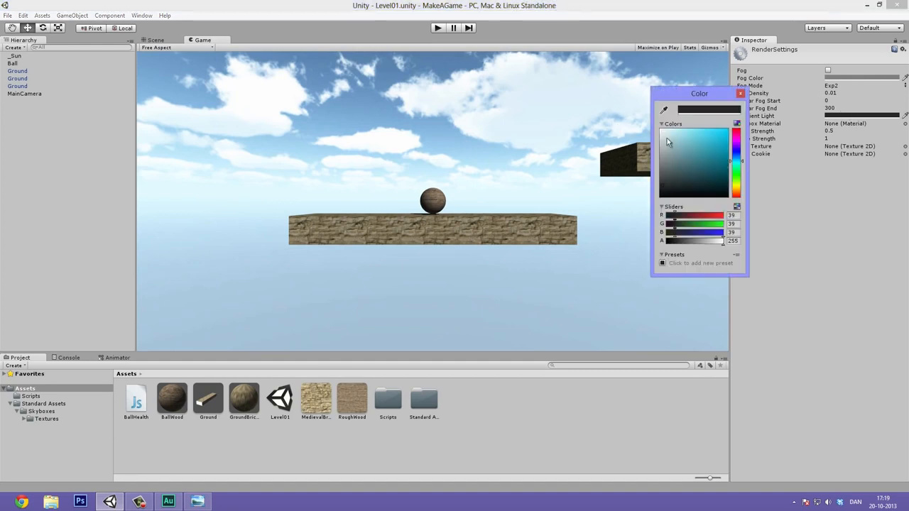
pyautogui.moveTo(662, 184)
pyautogui.mouseDown()
pyautogui.moveTo(659, 206)
pyautogui.moveTo(662, 186)
pyautogui.mouseUp()
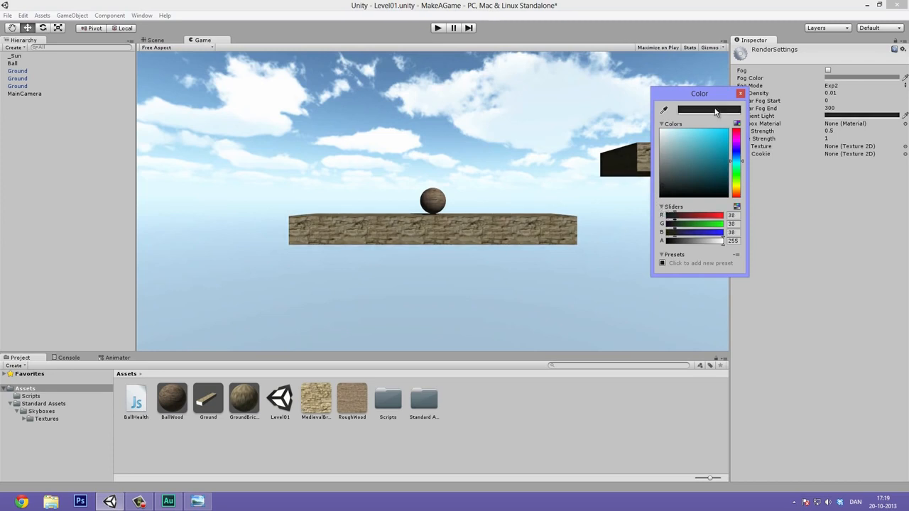
pyautogui.click(741, 93)
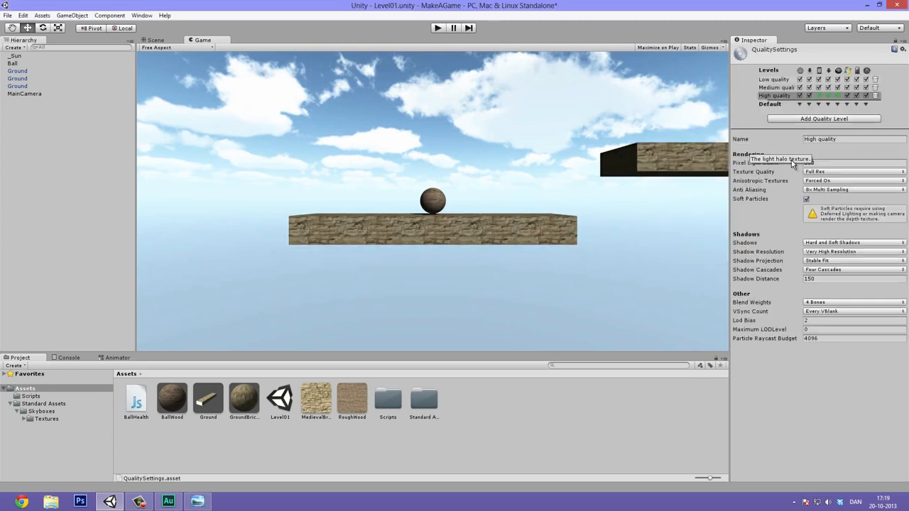
# Reopen the Render Settings and inspect the ambient light colour
pyautogui.click(23, 15)
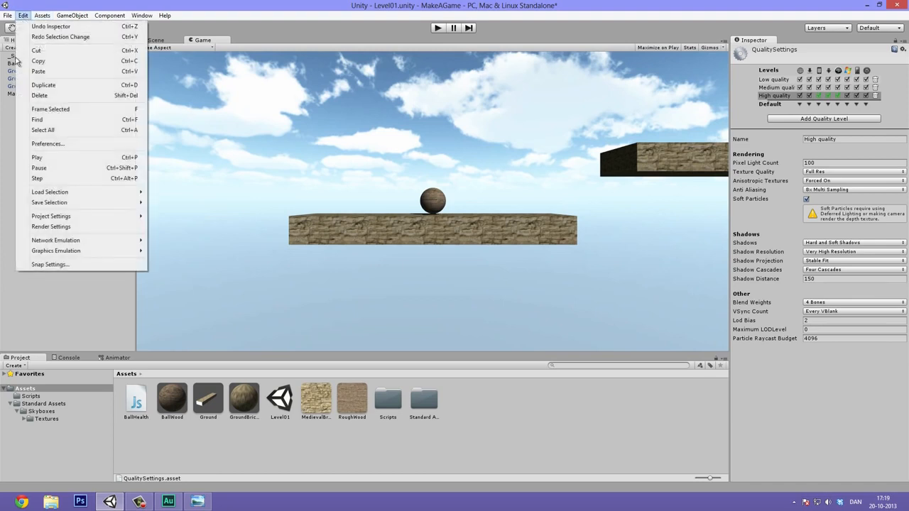
pyautogui.click(52, 227)
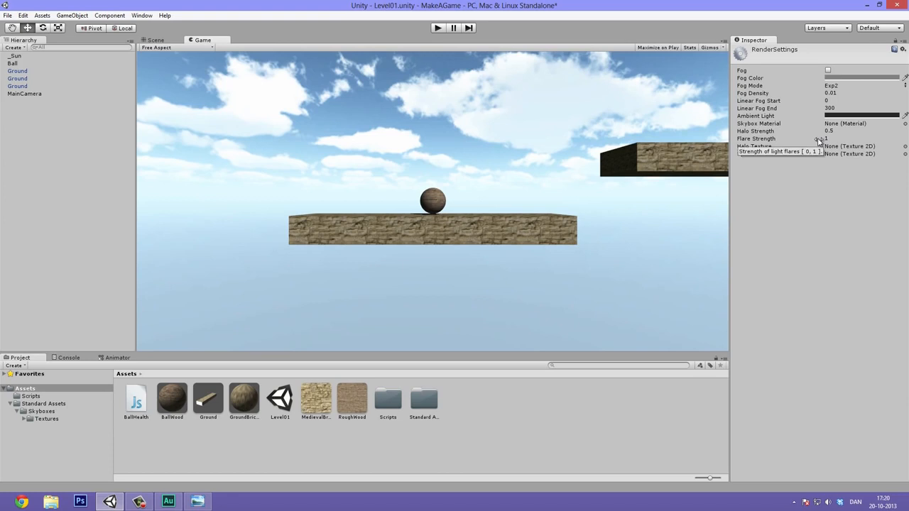
pyautogui.click(845, 116)
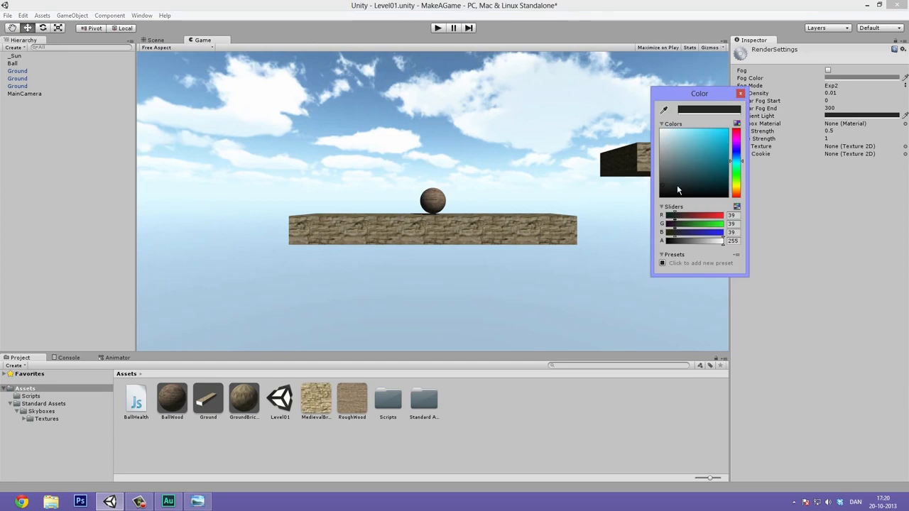
pyautogui.click(740, 95)
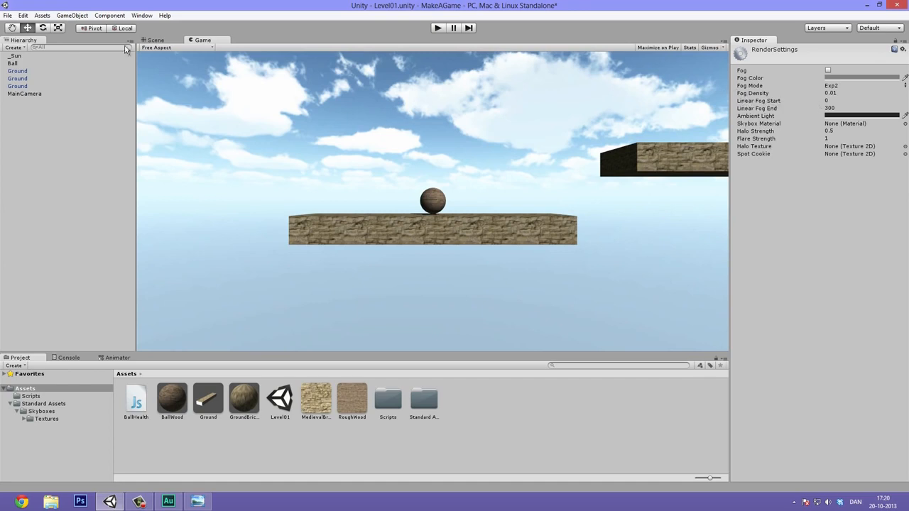
# Return to the Quality settings and make High quality the default level for the Standalone platform
pyautogui.click(24, 15)
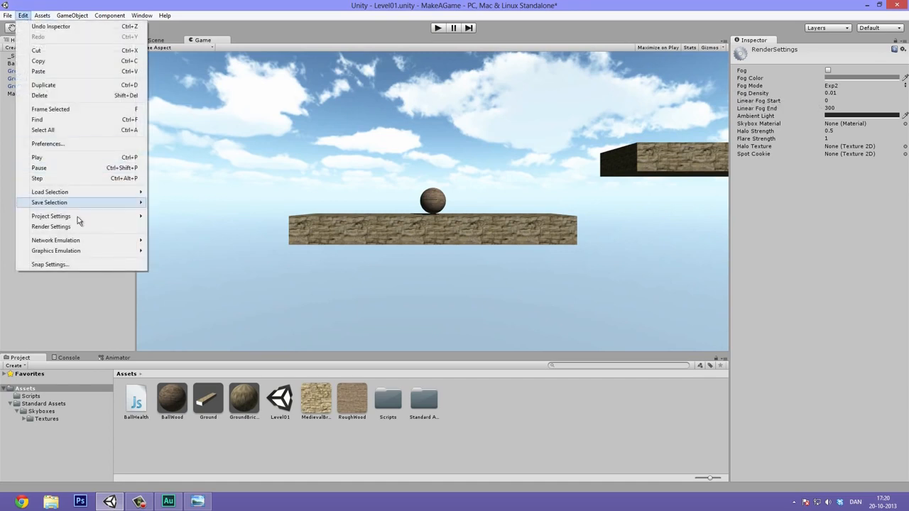
pyautogui.click(794, 233)
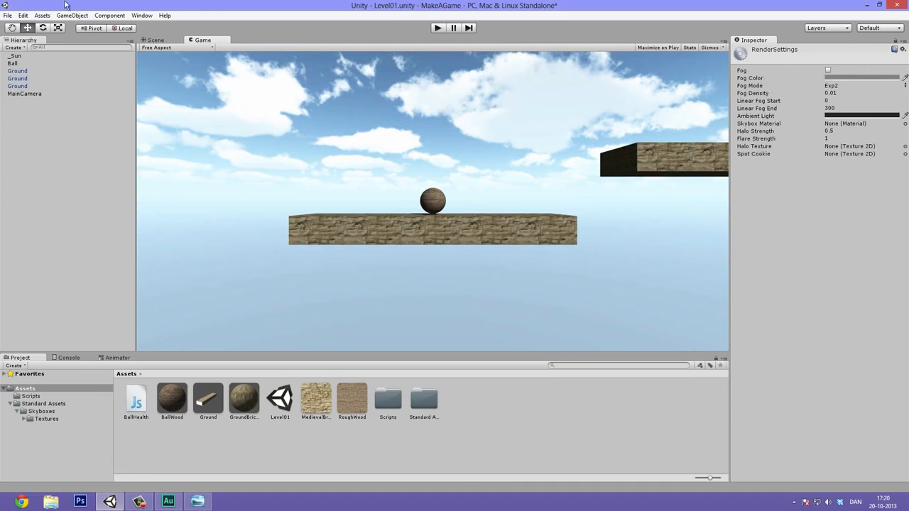
pyautogui.click(23, 16)
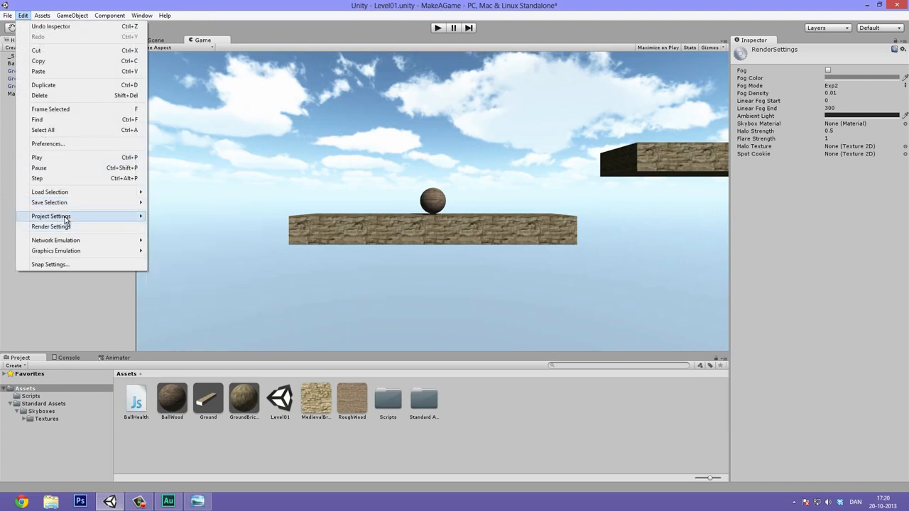
pyautogui.moveTo(85, 216)
pyautogui.click(192, 279)
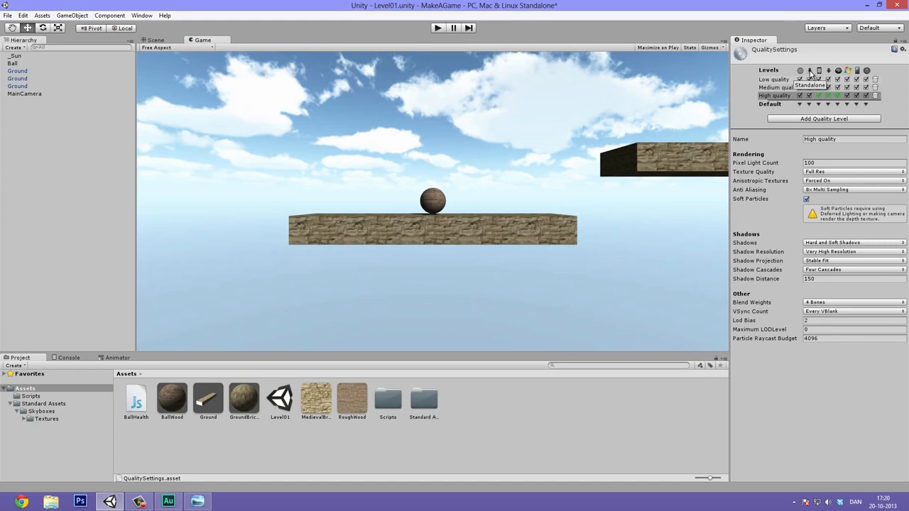
pyautogui.click(809, 104)
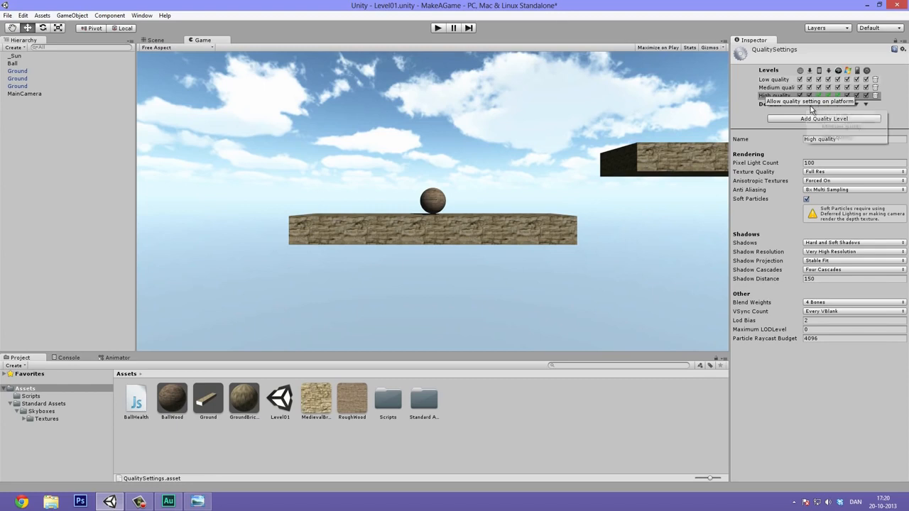
pyautogui.click(753, 106)
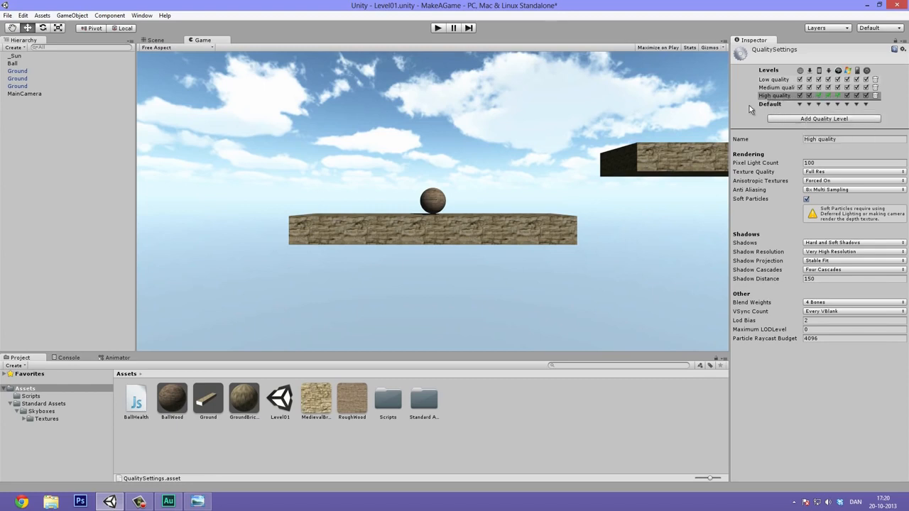
pyautogui.click(810, 104)
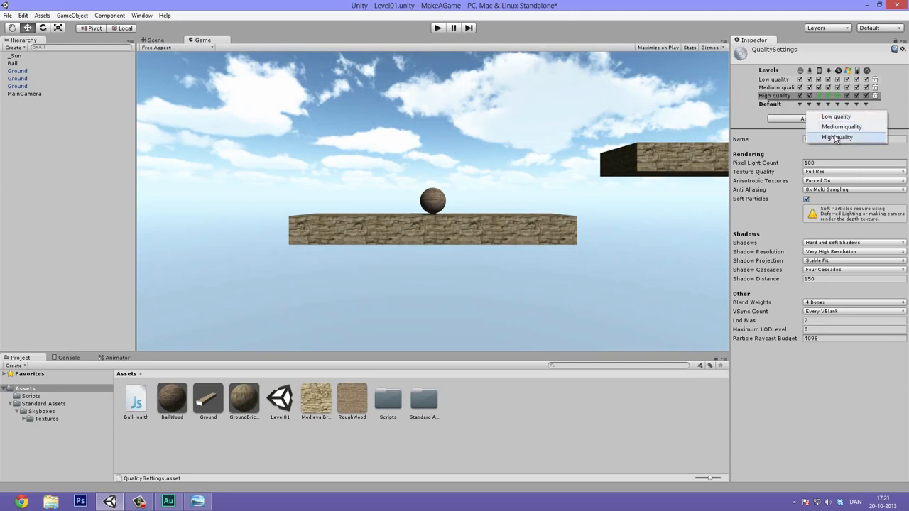
pyautogui.click(835, 138)
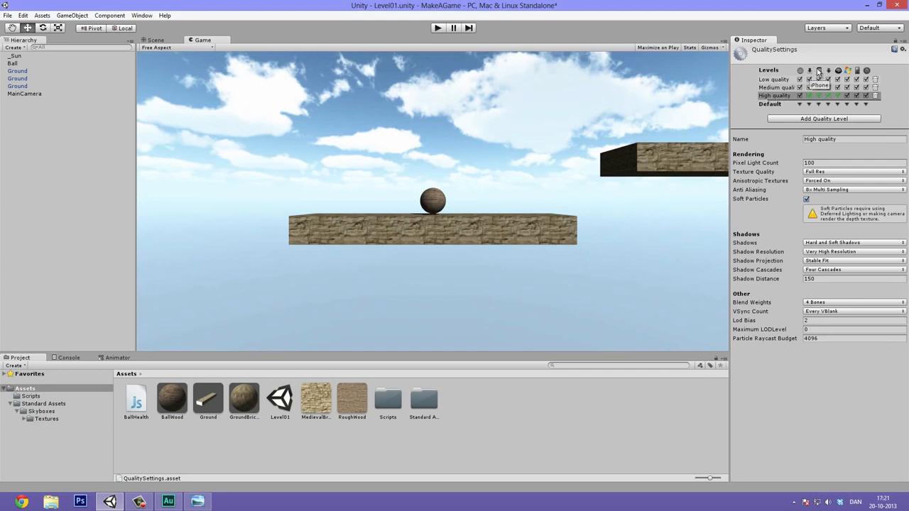
# Make Low quality the default level for iPhone and the two platforms listed directly after it
pyautogui.click(819, 104)
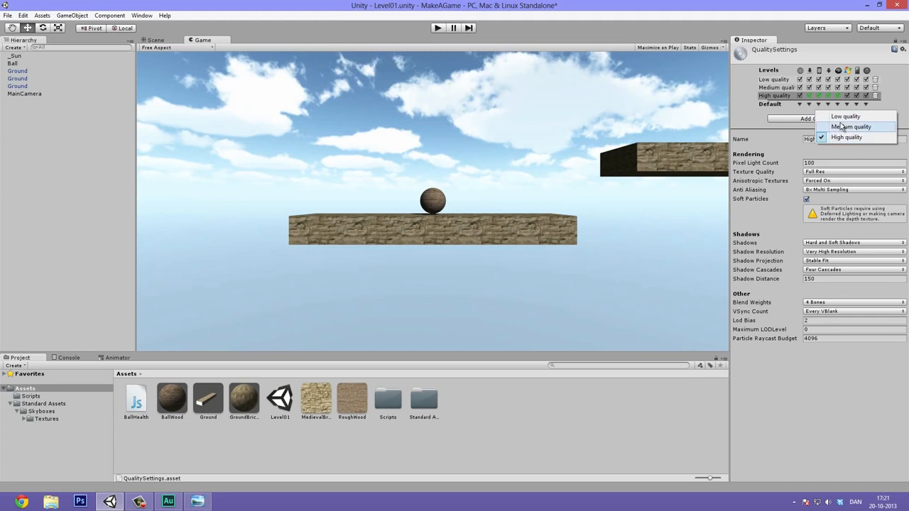
pyautogui.click(844, 118)
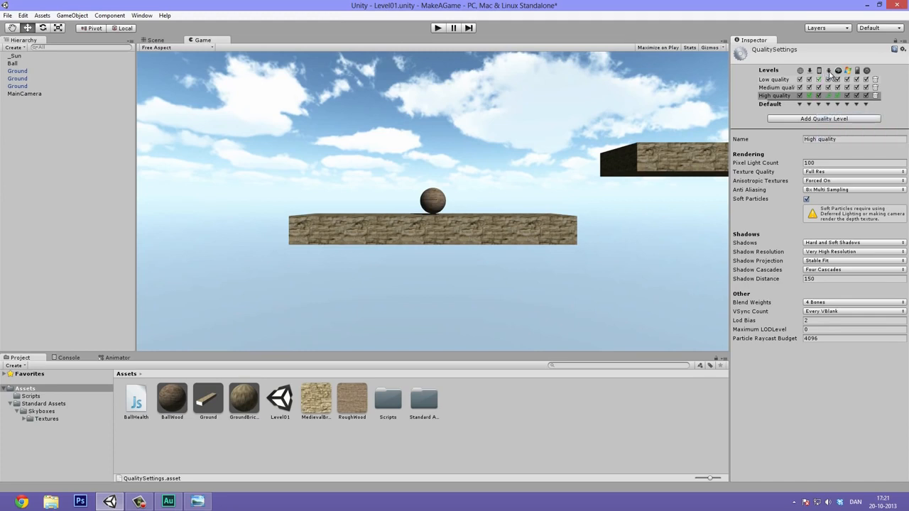
pyautogui.click(829, 104)
pyautogui.click(837, 116)
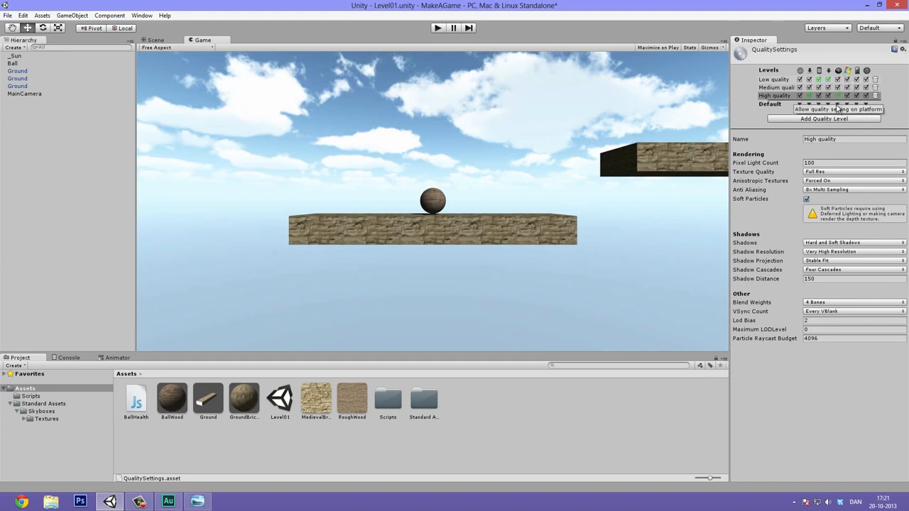
pyautogui.click(839, 105)
pyautogui.click(841, 116)
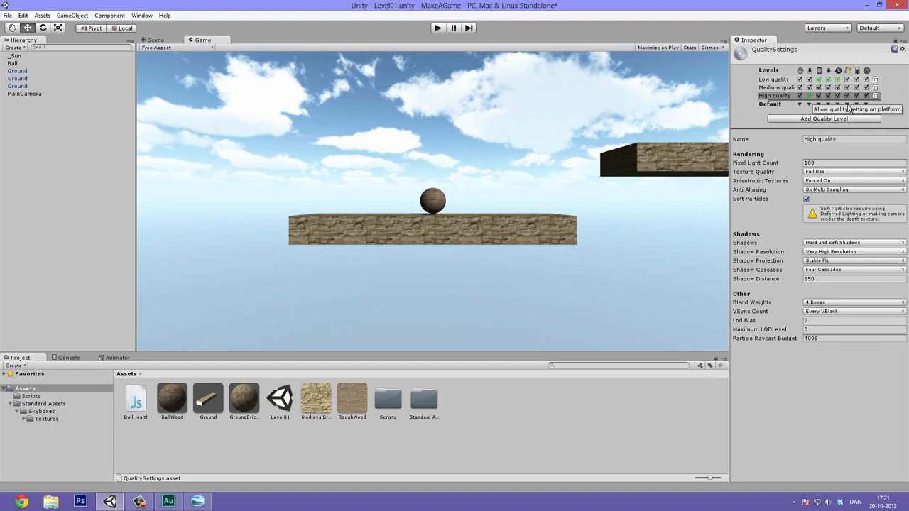
# Make Medium quality the default for the Windows-logo platform and Low quality the default for the platform listed after it
pyautogui.click(848, 105)
pyautogui.click(863, 127)
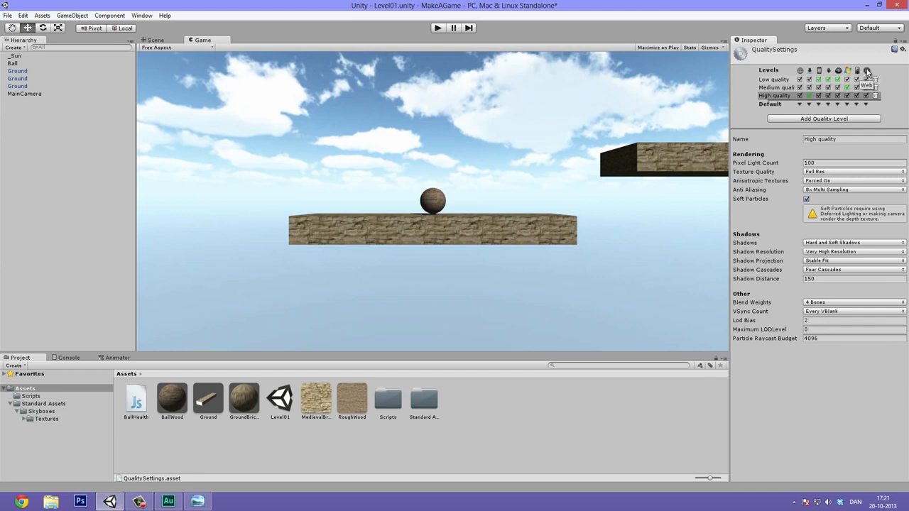
pyautogui.click(865, 105)
pyautogui.click(867, 116)
# Make Medium quality the default level for the Web platform and the first platform in the list
pyautogui.click(868, 105)
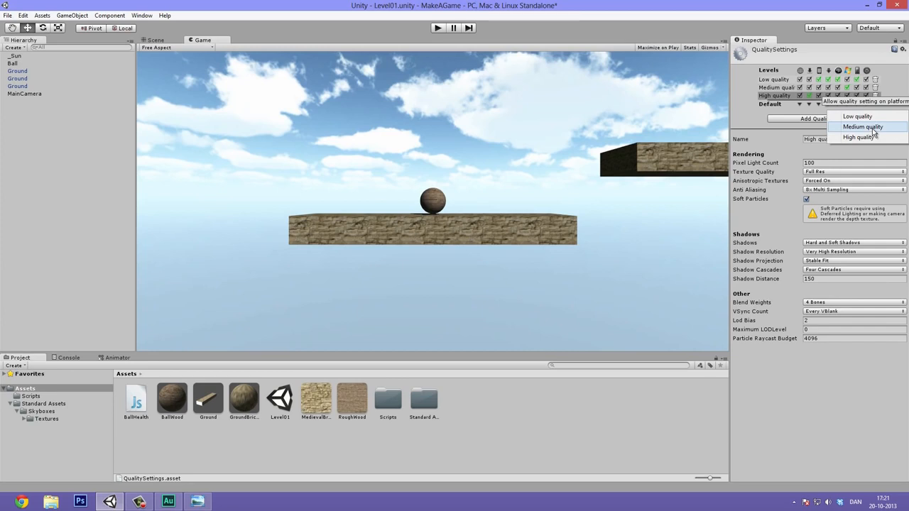
pyautogui.click(871, 128)
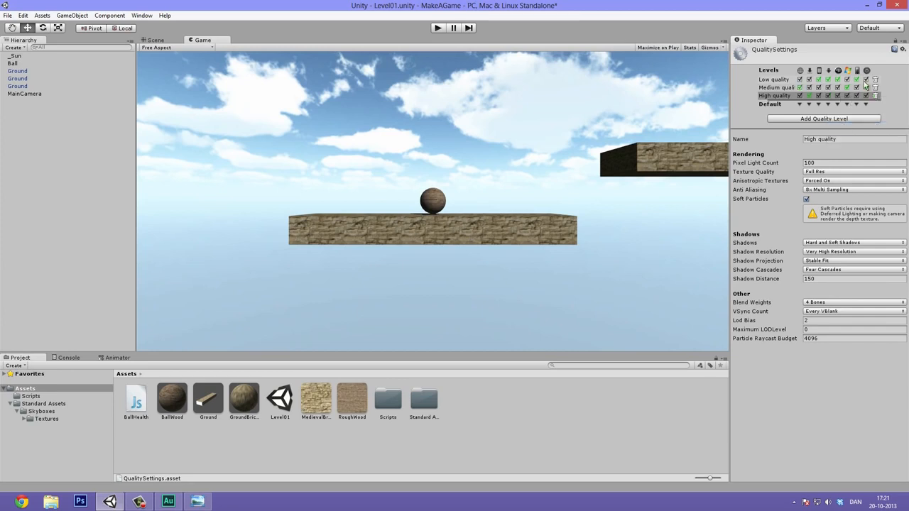
pyautogui.click(867, 105)
pyautogui.click(874, 137)
pyautogui.click(801, 105)
pyautogui.click(832, 126)
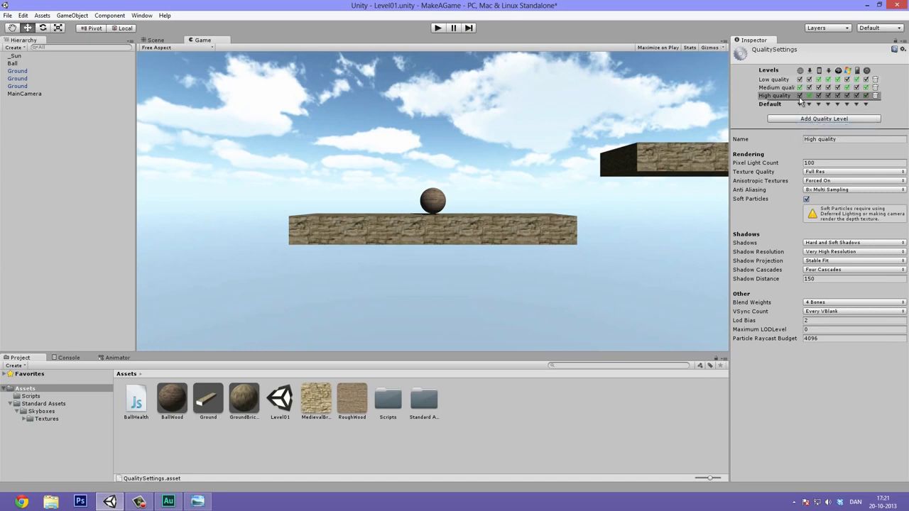